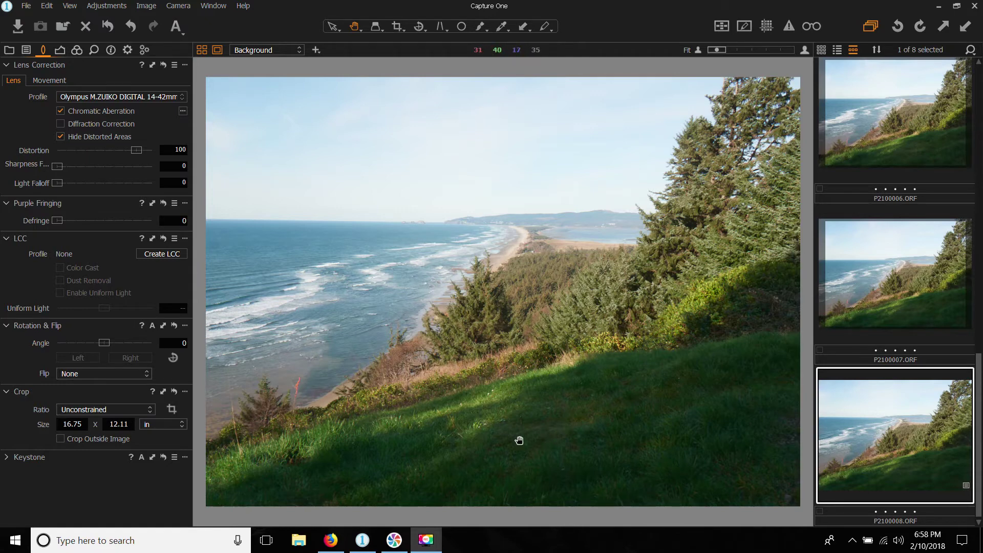
# Examine P2100008.ORF at 100% from the foreground grass up to the trees, beach and distant hills, and fit the whole image again
pyautogui.click(527, 477)
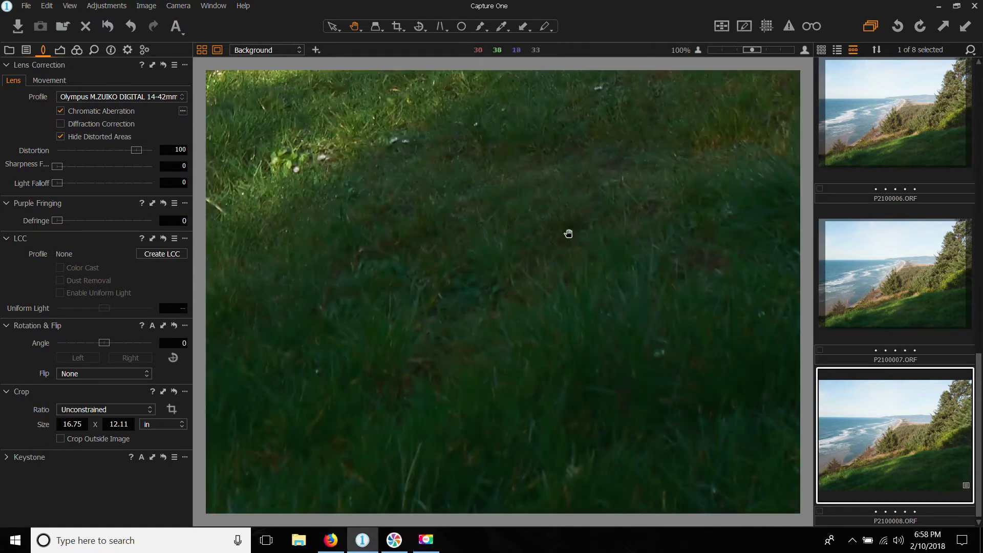
pyautogui.moveTo(519, 329); pyautogui.dragTo(366, 496)
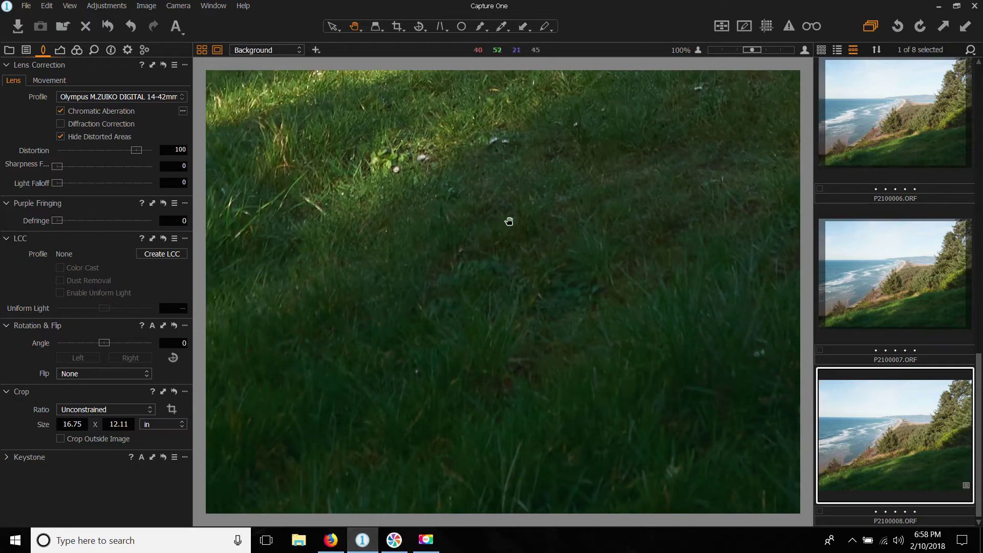
pyautogui.moveTo(531, 205); pyautogui.dragTo(510, 472)
pyautogui.moveTo(532, 222); pyautogui.dragTo(505, 268)
pyautogui.moveTo(447, 208); pyautogui.dragTo(521, 395)
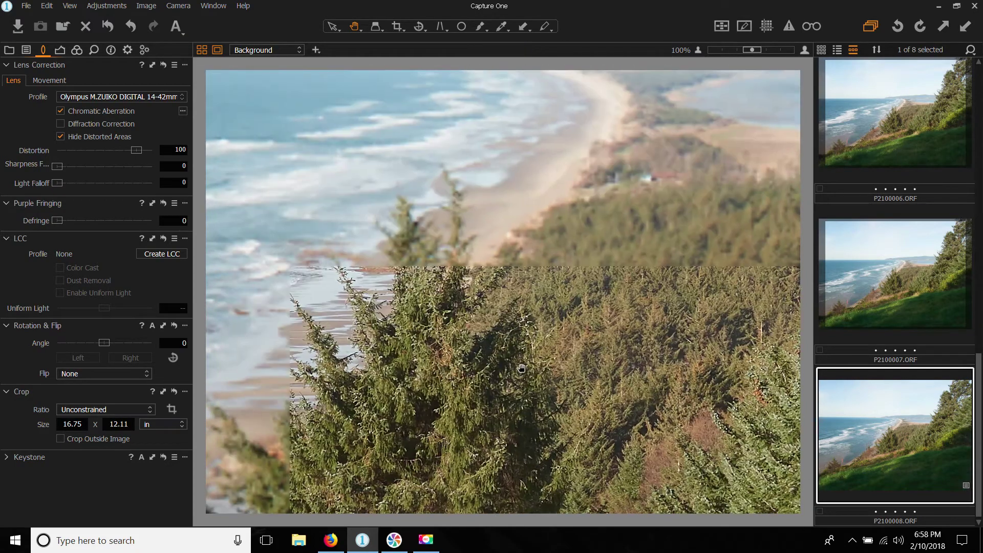
pyautogui.moveTo(661, 189); pyautogui.dragTo(539, 371)
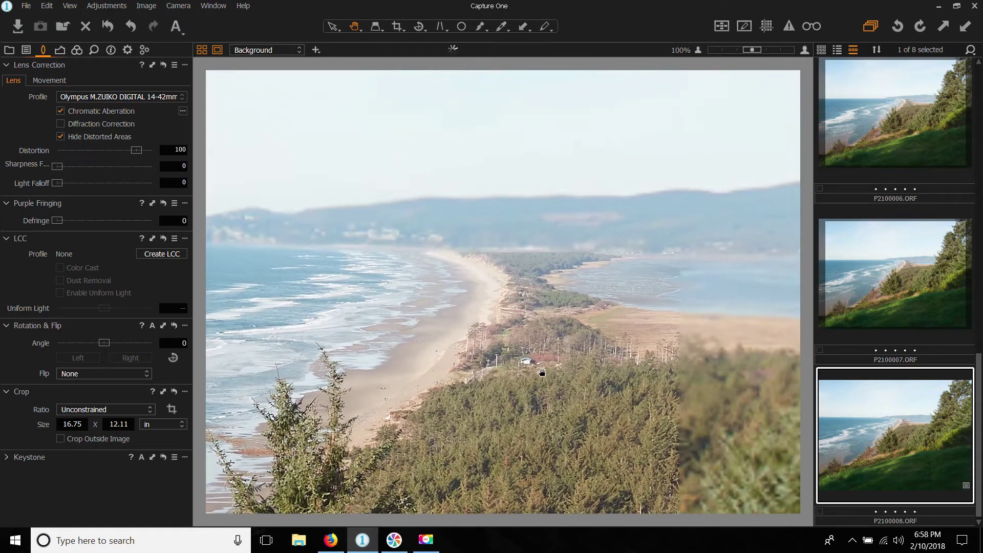
pyautogui.hotkey('ctrl', '0')
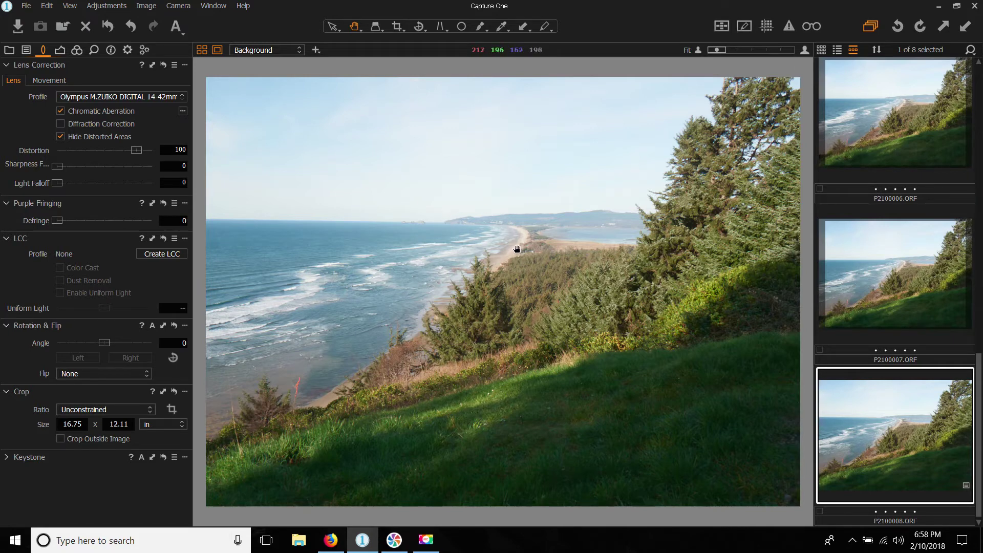
# Examine the trees and shoreline of P2100004.ORF at 100% for comparison, and return to P2100008.ORF
pyautogui.click(641, 330)
pyautogui.scroll(5, 959, 396)
pyautogui.scroll(5, 890, 258)
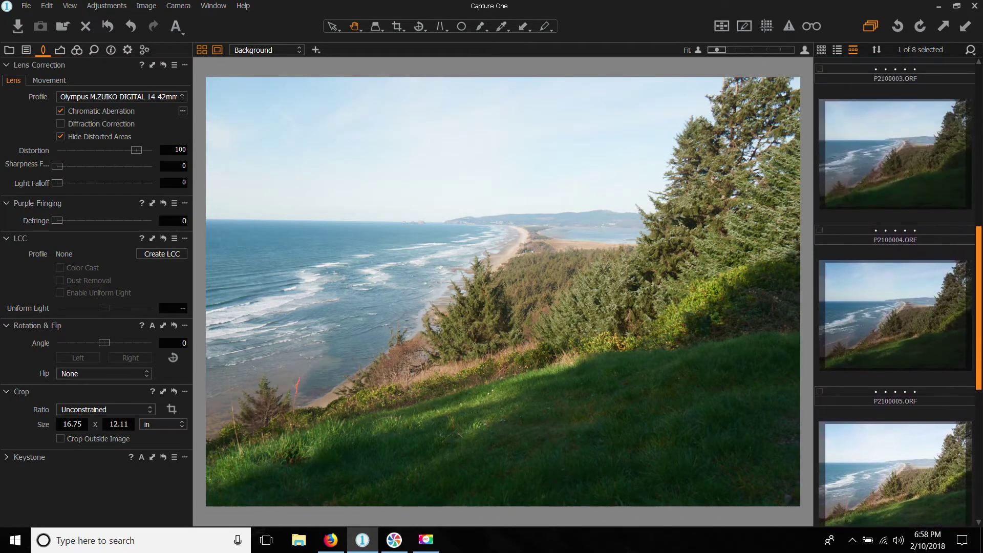
pyautogui.scroll(-4, 890, 258)
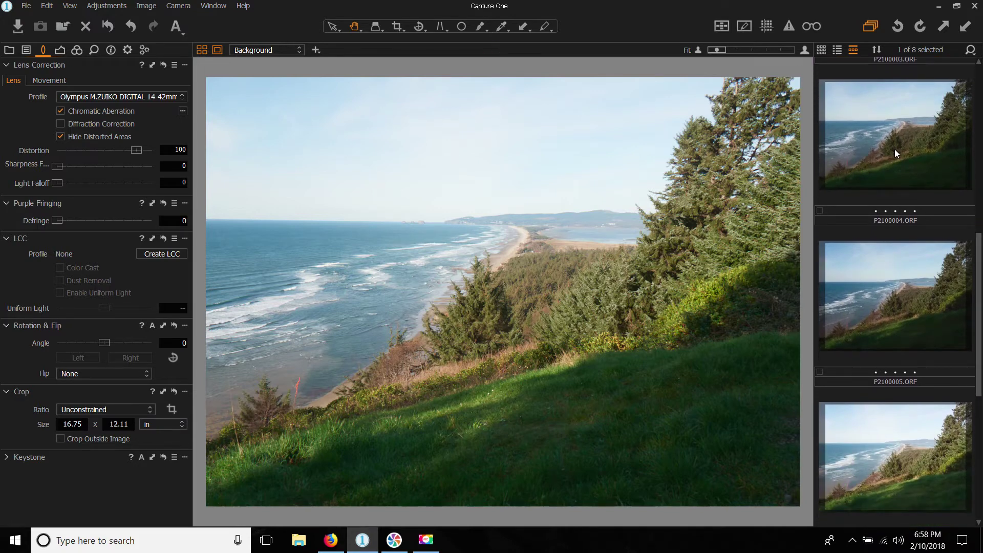
pyautogui.click(895, 152)
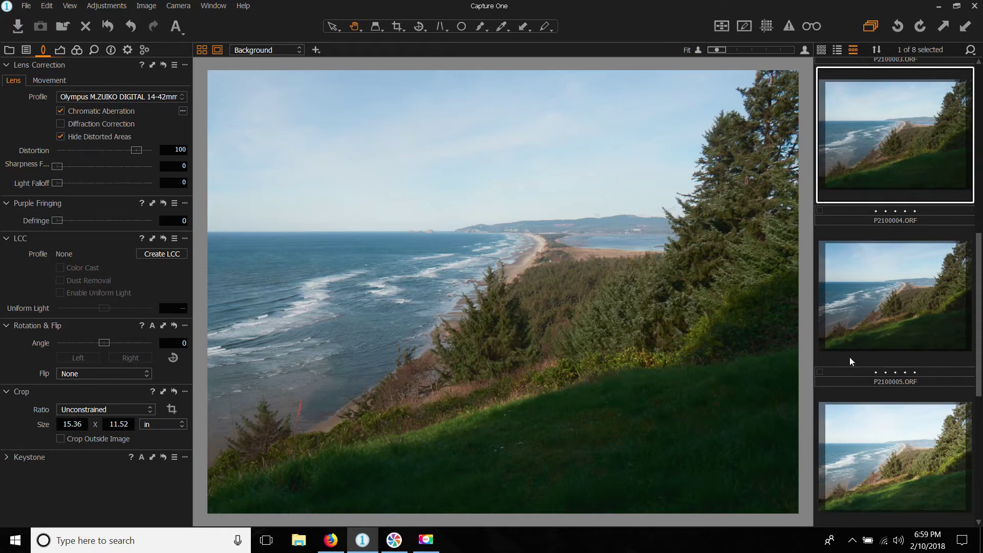
pyautogui.click(519, 328)
pyautogui.moveTo(531, 340); pyautogui.dragTo(398, 450)
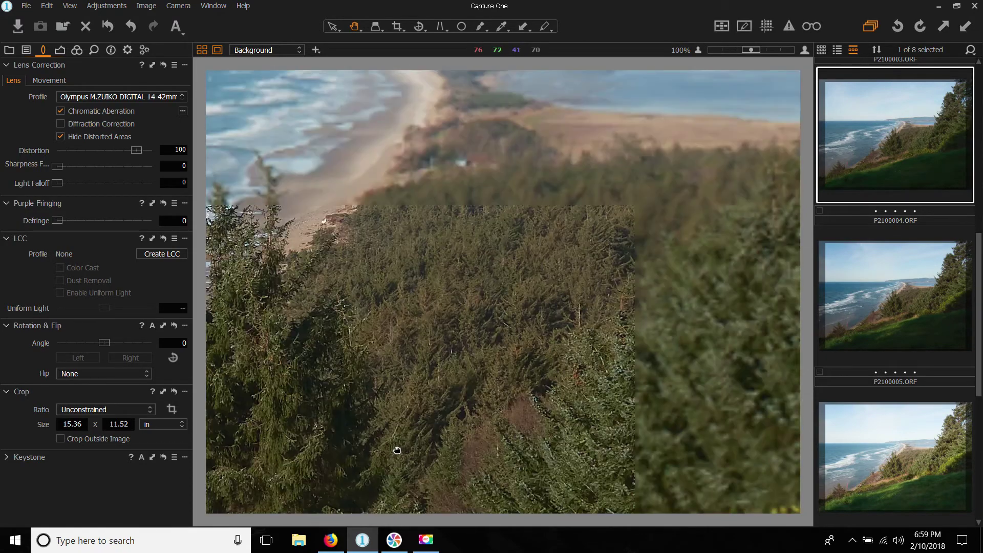
pyautogui.moveTo(421, 200); pyautogui.dragTo(549, 295)
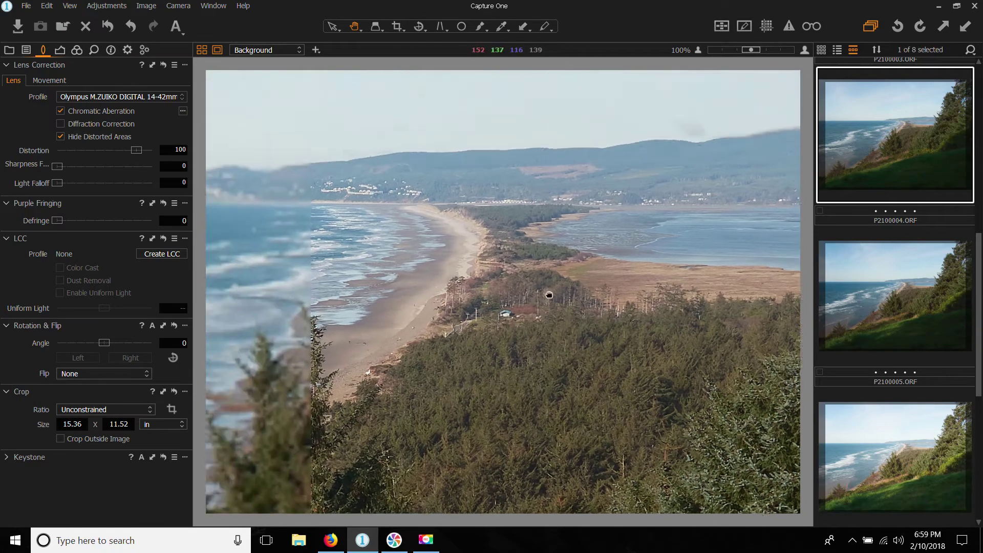
pyautogui.click(498, 274)
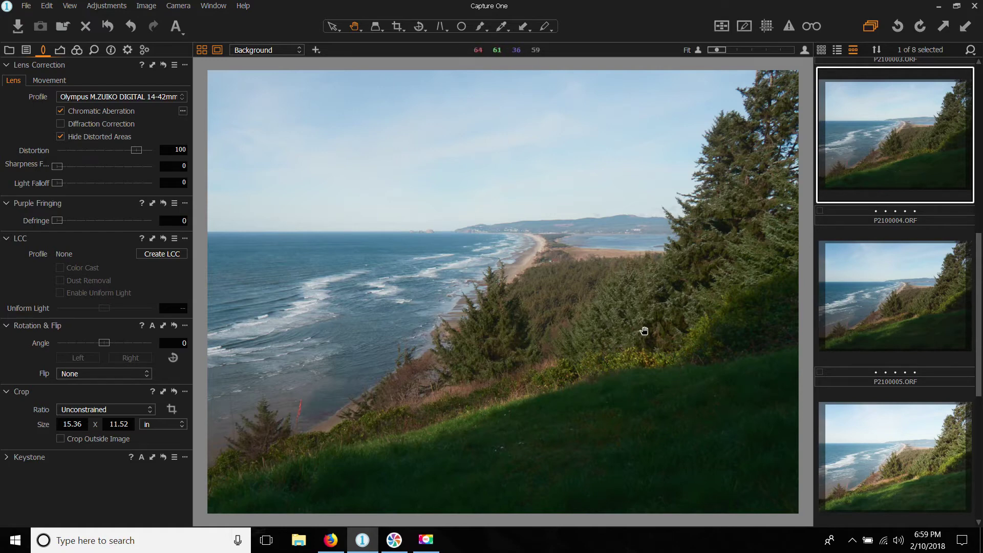
pyautogui.scroll(-5, 878, 328)
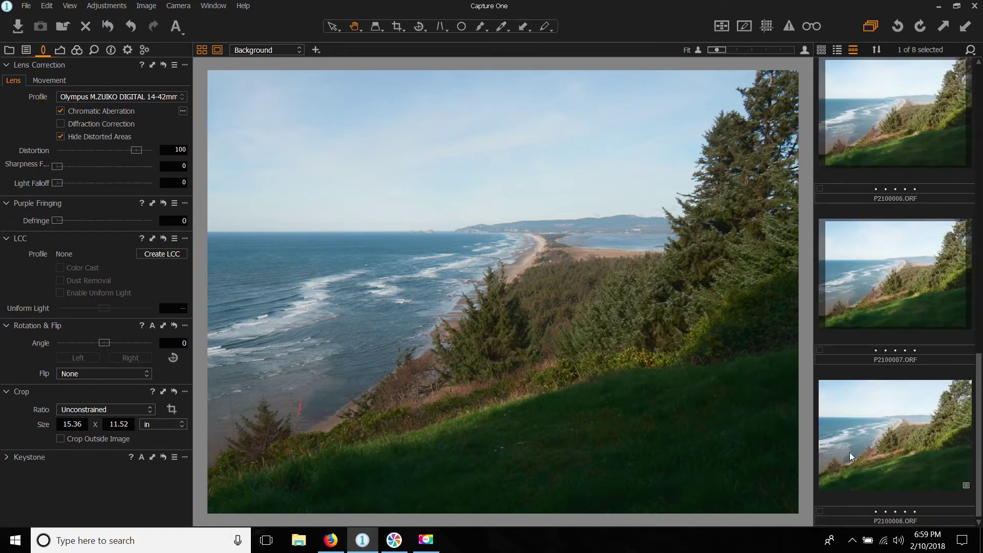
pyautogui.click(913, 450)
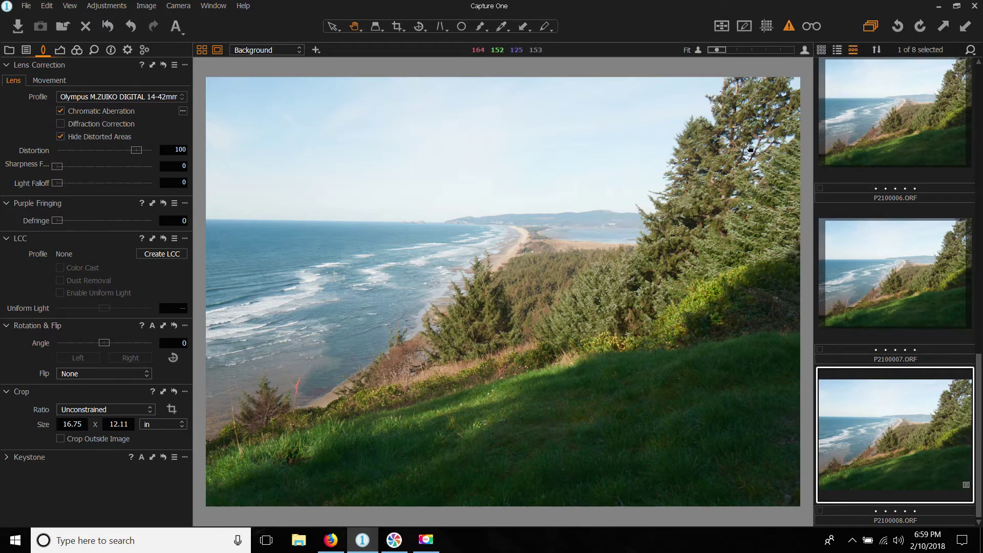
# Try an exposure adjustment on P2100008.ORF and reset it to 0
pyautogui.click(60, 51)
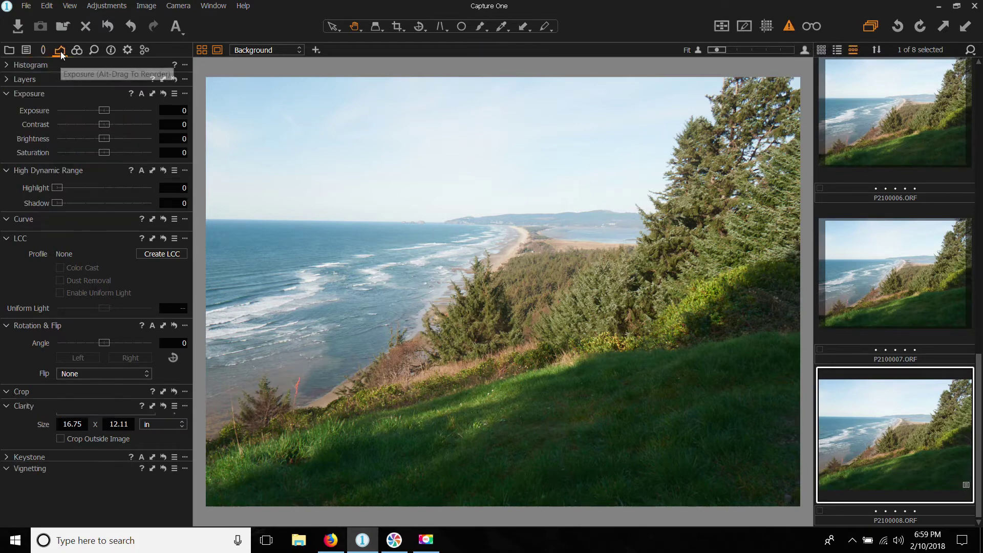
pyautogui.moveTo(111, 109)
pyautogui.mouseDown()
pyautogui.moveTo(136, 112)
pyautogui.moveTo(111, 112)
pyautogui.mouseUp()
pyautogui.doubleClick(111, 112)
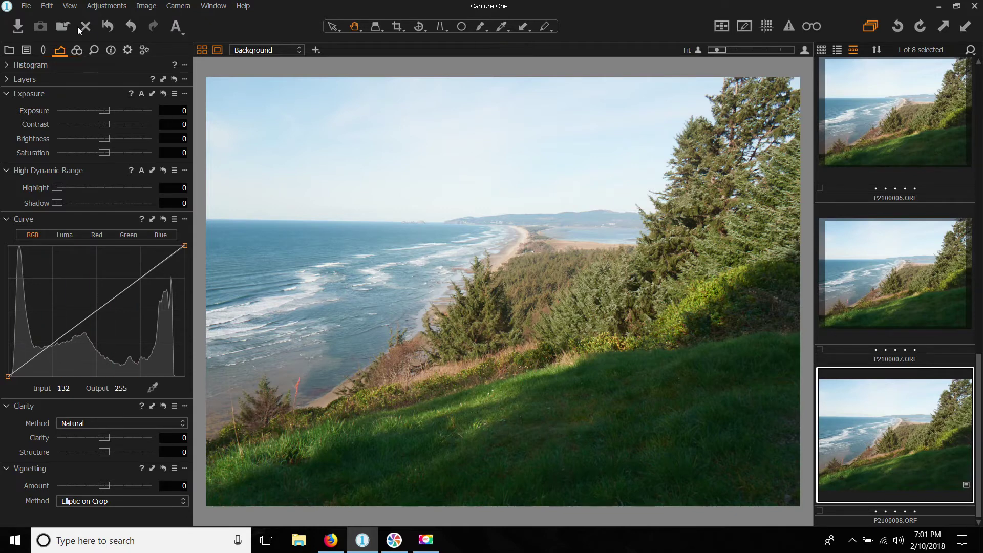
# View the movement settings of the lens correction and return to its lens profile settings
pyautogui.click(43, 50)
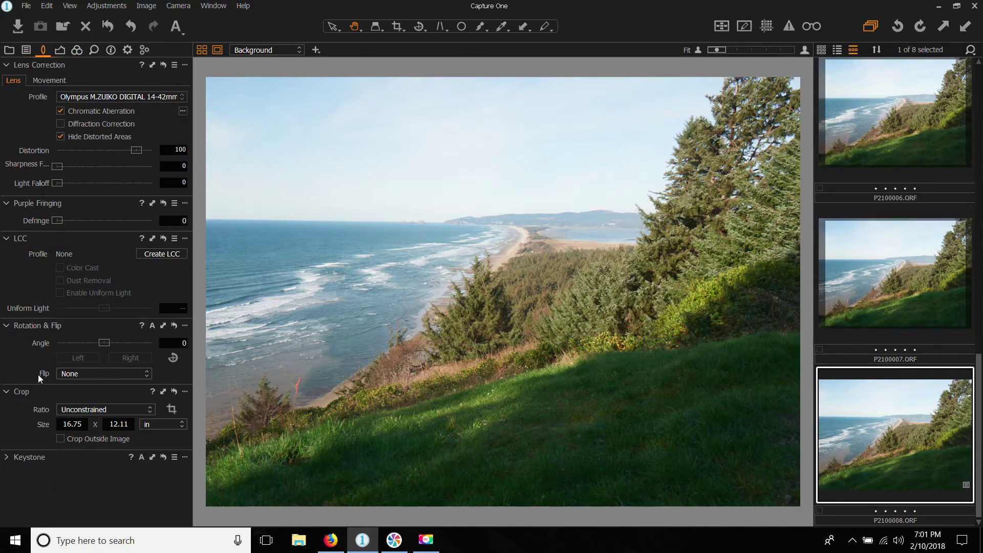
pyautogui.click(44, 80)
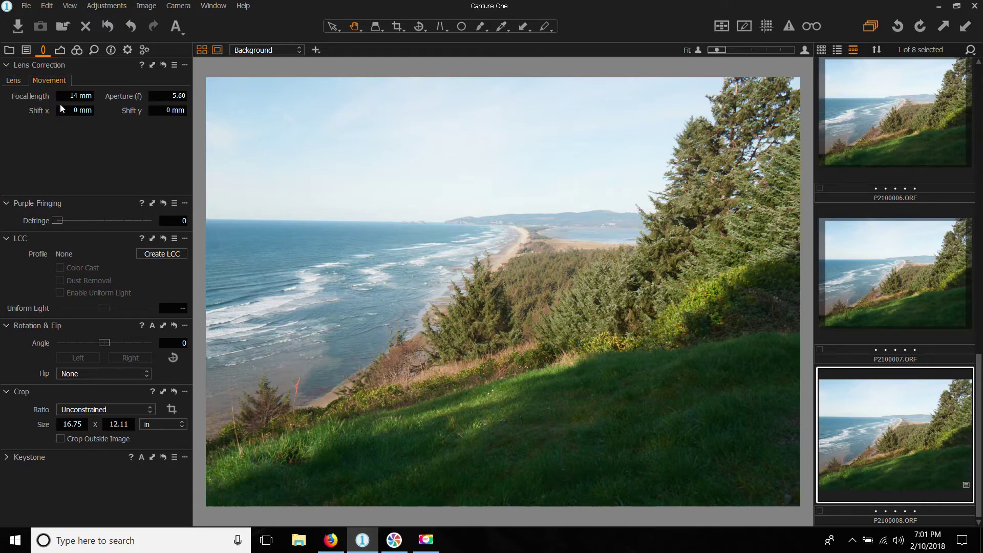
pyautogui.click(13, 81)
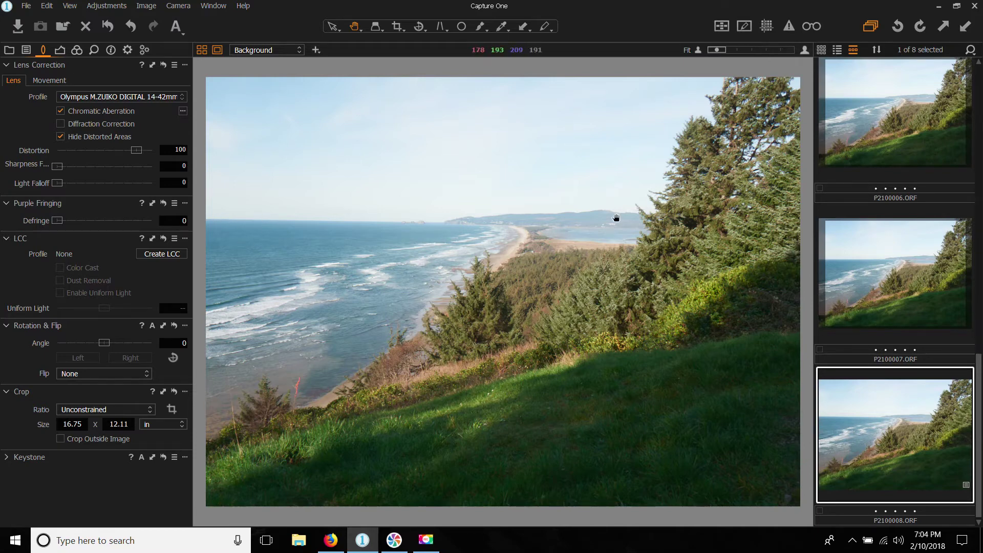
# Level the horizon against the grid overlay by setting the rotation angle to -0.9, and hide the grid
pyautogui.click(767, 27)
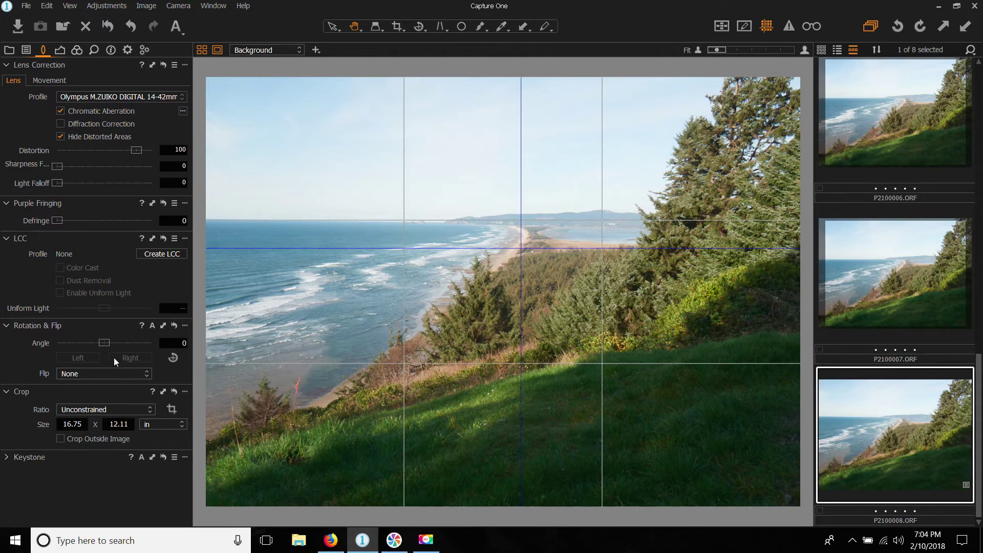
pyautogui.scroll(-3, 107, 343)
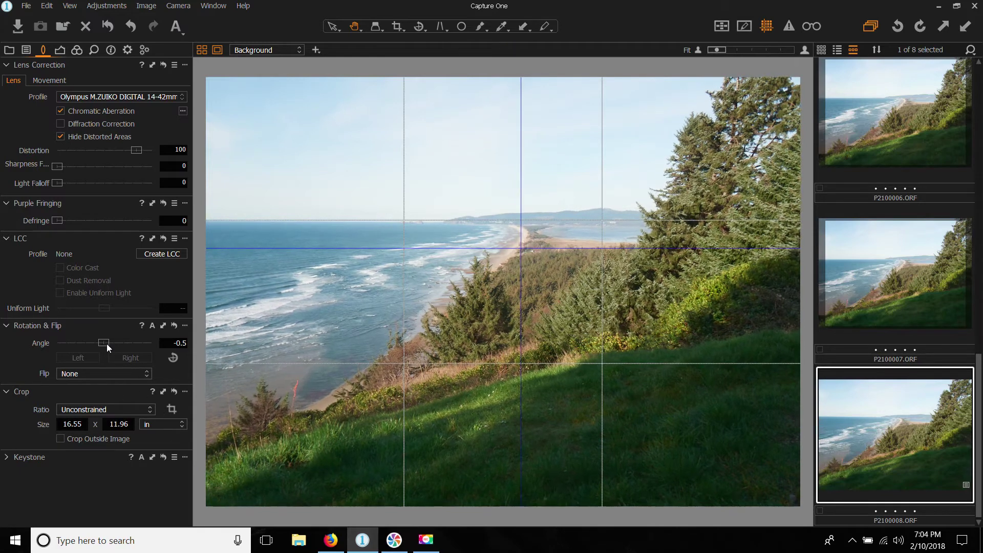
pyautogui.scroll(-3, 107, 343)
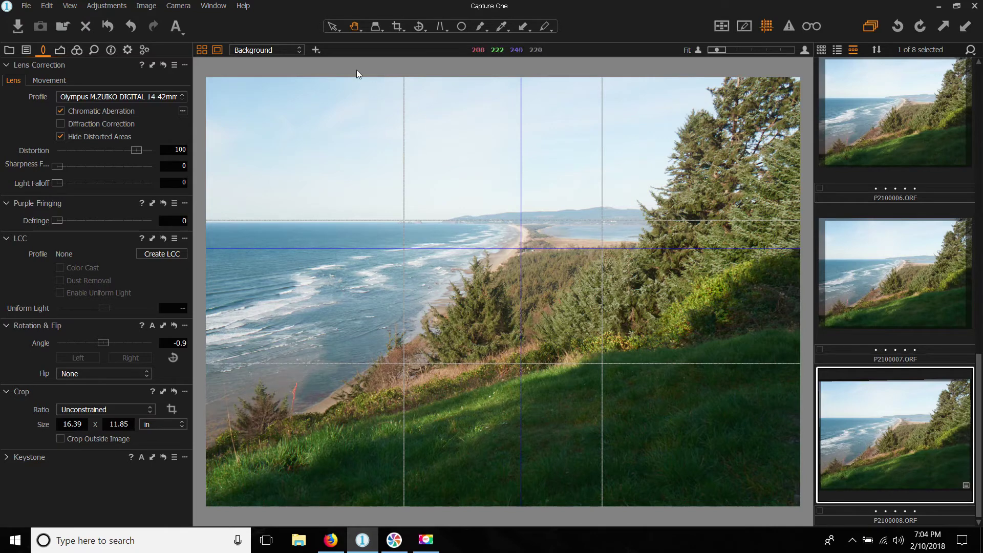
pyautogui.click(333, 26)
pyautogui.click(767, 27)
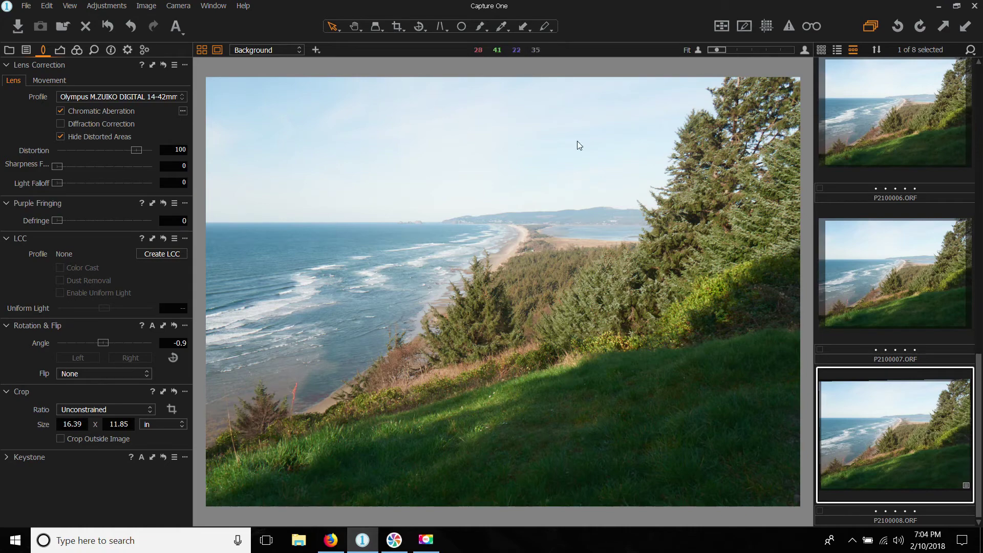
# Crop the image at a 16x9 ratio to 16.6 x 9.34 in, trimming sky above and dark grass below
pyautogui.click(398, 27)
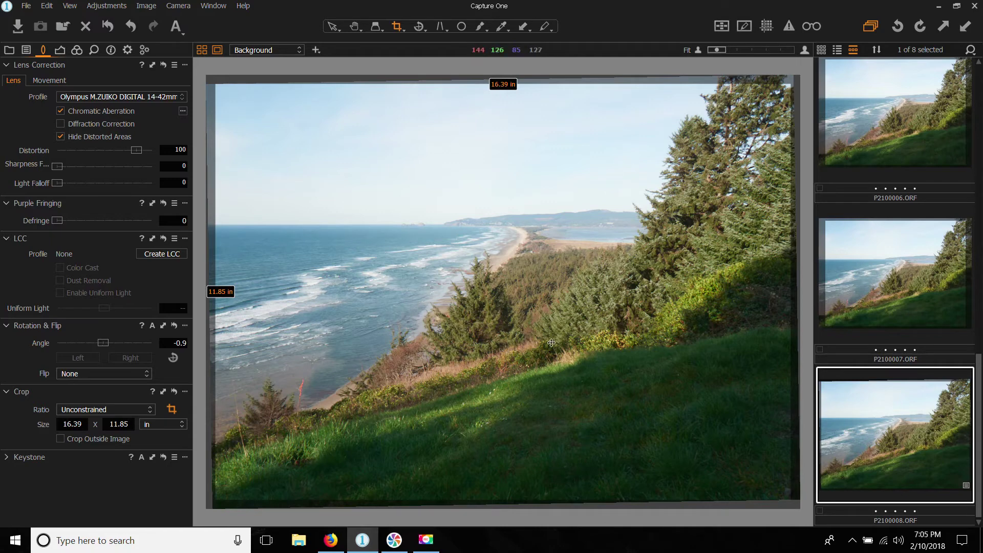
pyautogui.rightClick(502, 324)
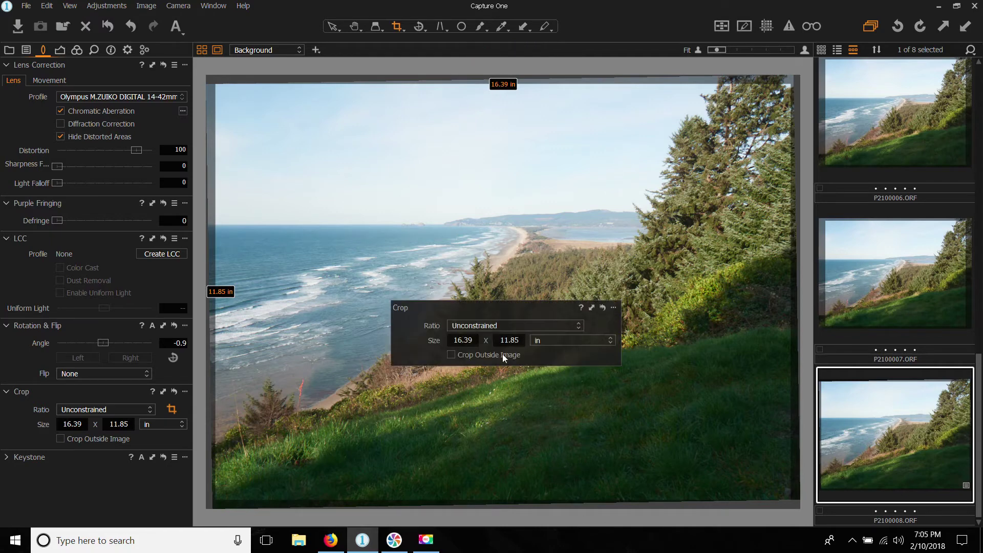
pyautogui.click(487, 327)
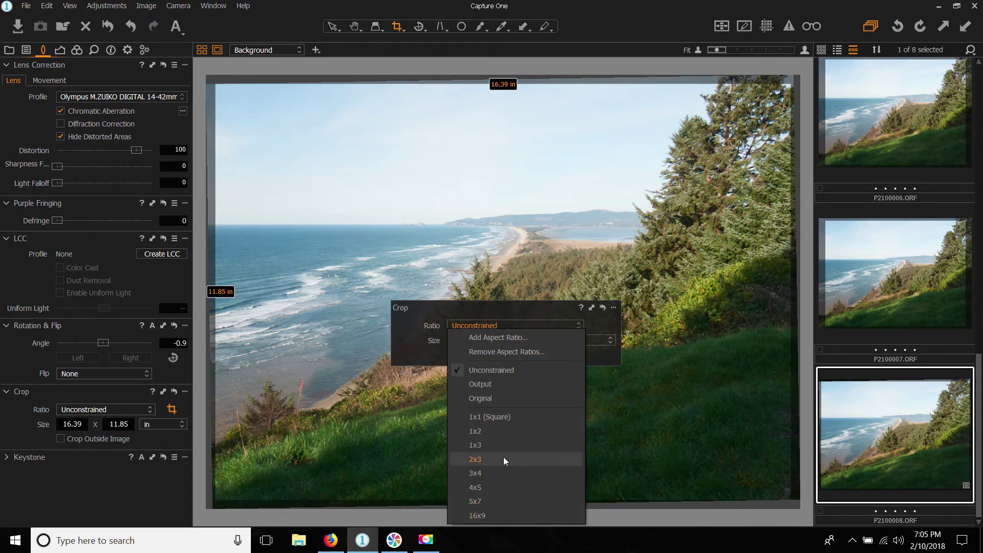
pyautogui.click(490, 514)
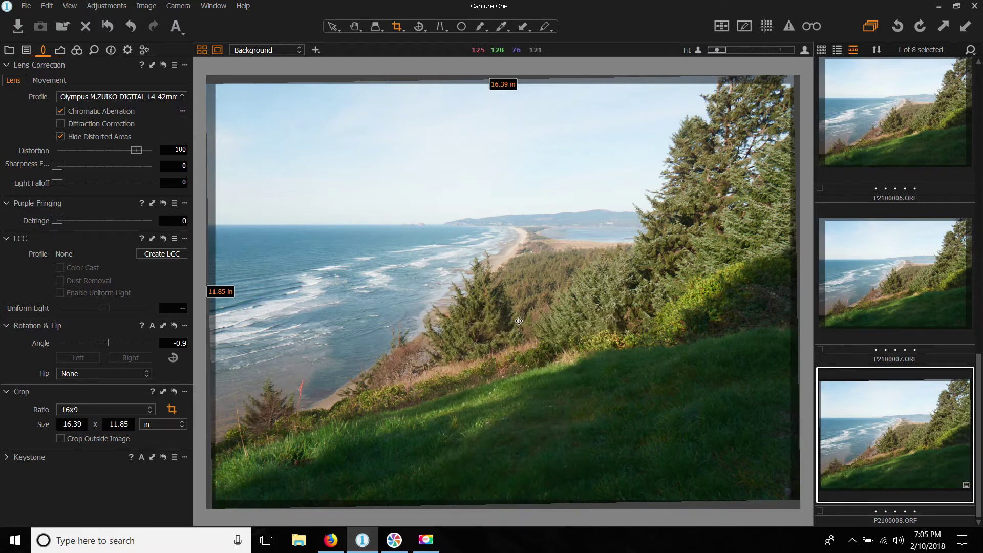
pyautogui.moveTo(507, 349); pyautogui.dragTo(510, 338)
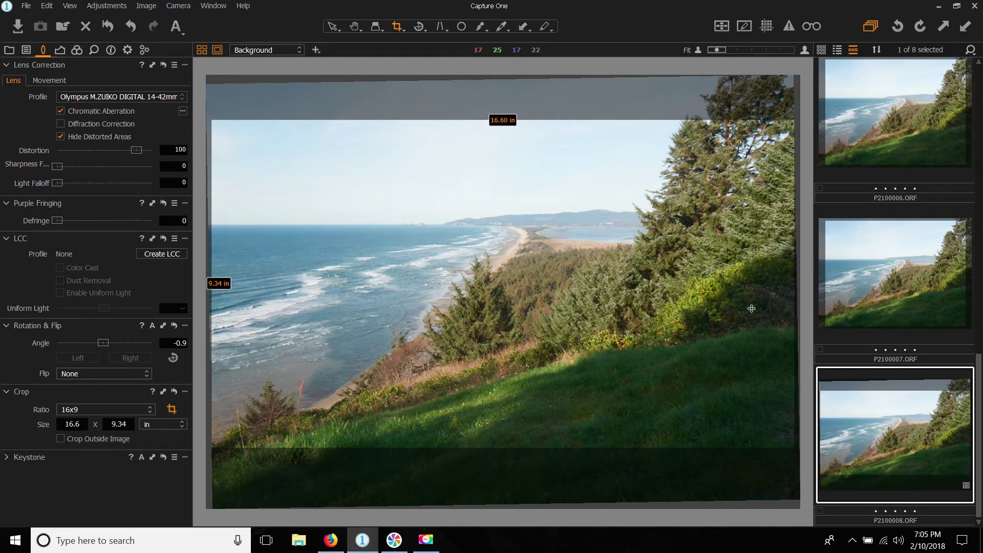
pyautogui.moveTo(694, 319); pyautogui.dragTo(668, 343)
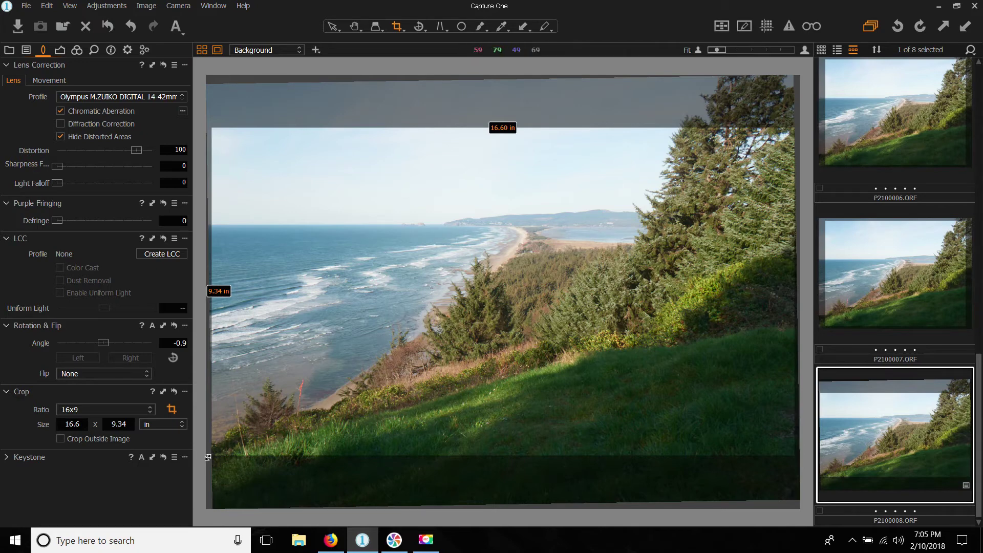
pyautogui.click(333, 27)
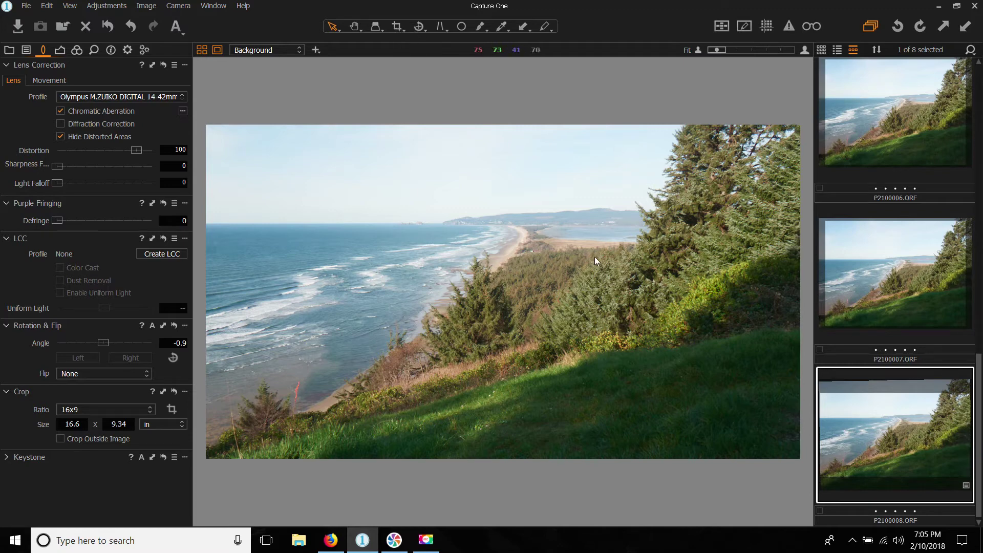
# Shift the 16x9 crop frame slightly upward to include a little more sky, and apply it
pyautogui.click(401, 31)
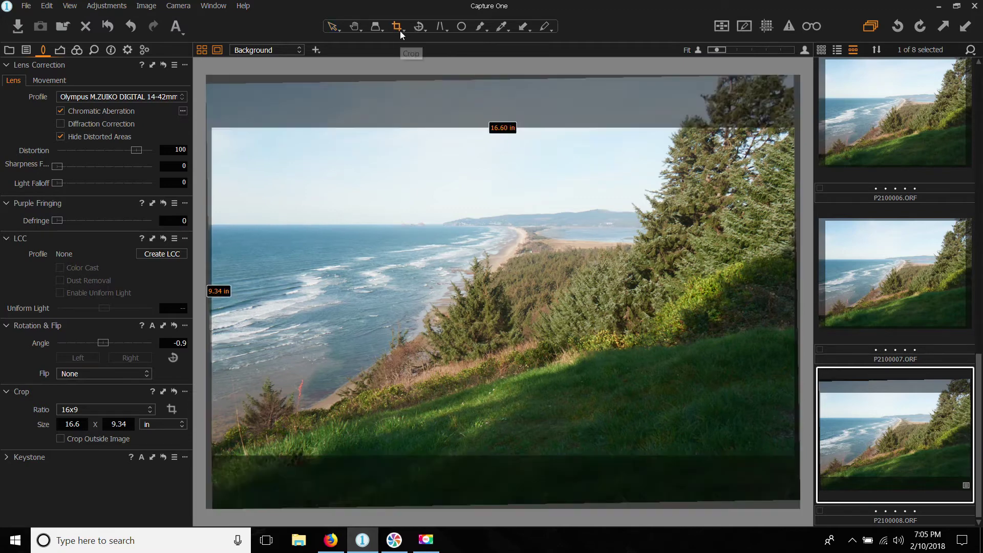
pyautogui.moveTo(582, 319); pyautogui.dragTo(582, 309)
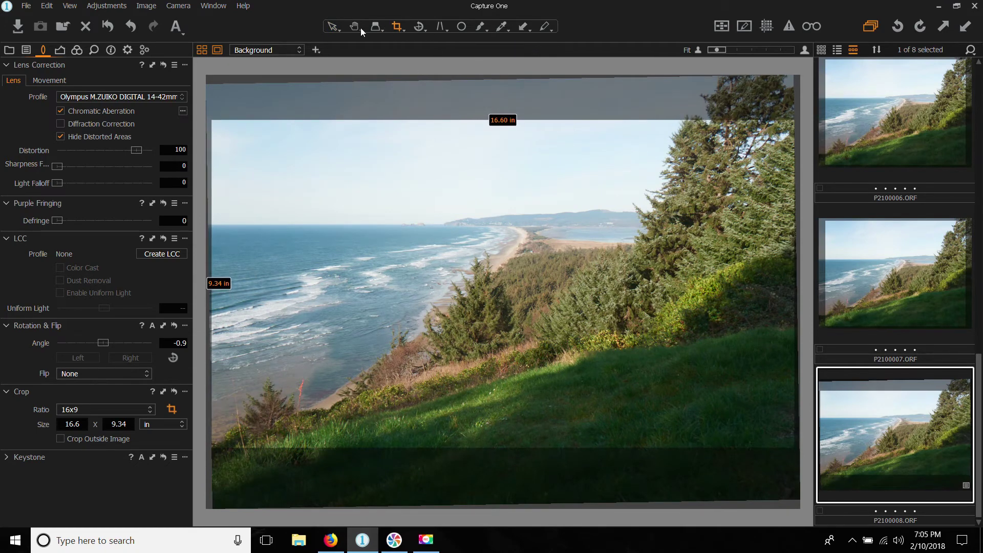
pyautogui.click(334, 26)
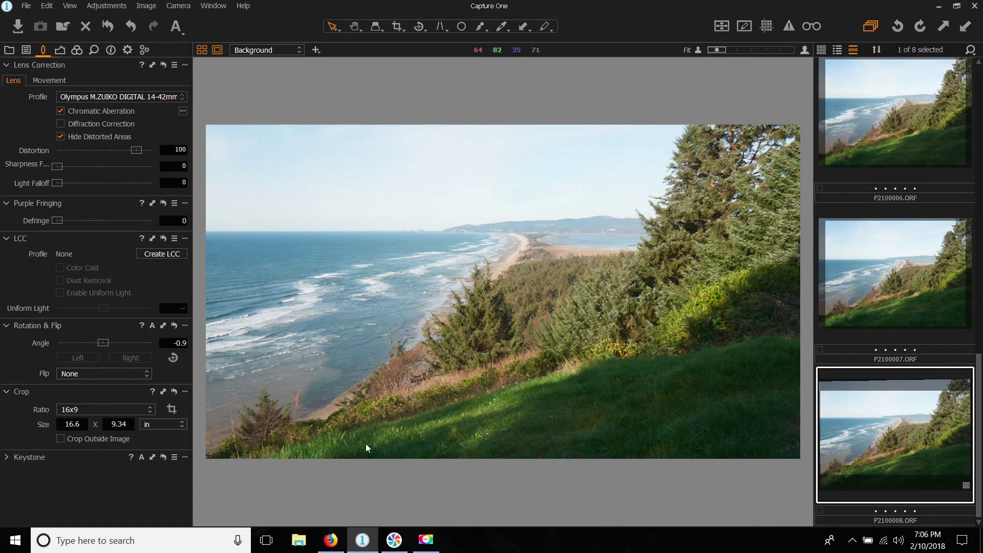
# Set the lens correction's sharpness falloff to 114, judging the tree branches at 100%, and fit the whole image again
pyautogui.click(95, 169)
pyautogui.click(353, 27)
pyautogui.click(782, 180)
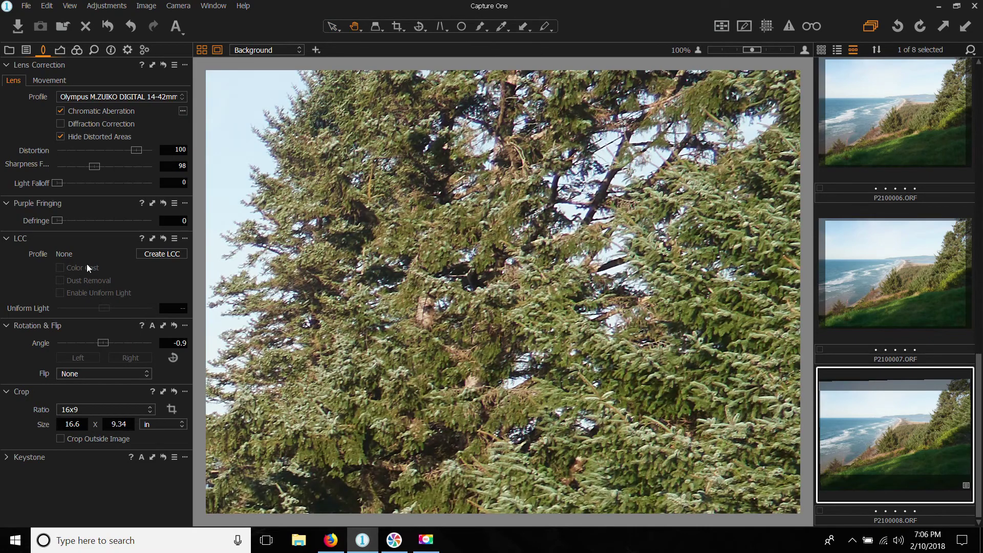
pyautogui.moveTo(86, 167); pyautogui.dragTo(14, 175)
pyautogui.click(97, 168)
pyautogui.click(101, 169)
pyautogui.click(672, 276)
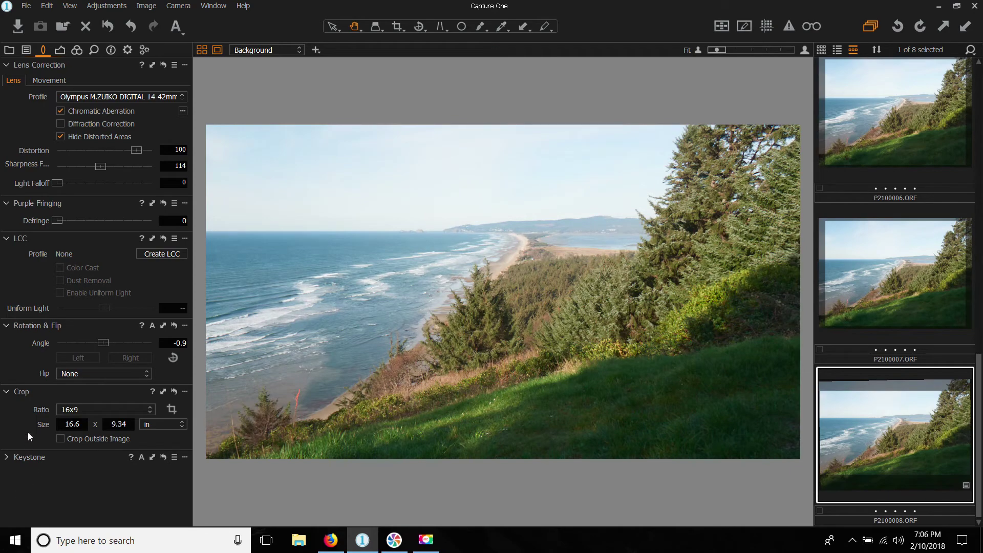
# Recover the bright sky by setting the High Dynamic Range highlight amount to 49
pyautogui.click(59, 50)
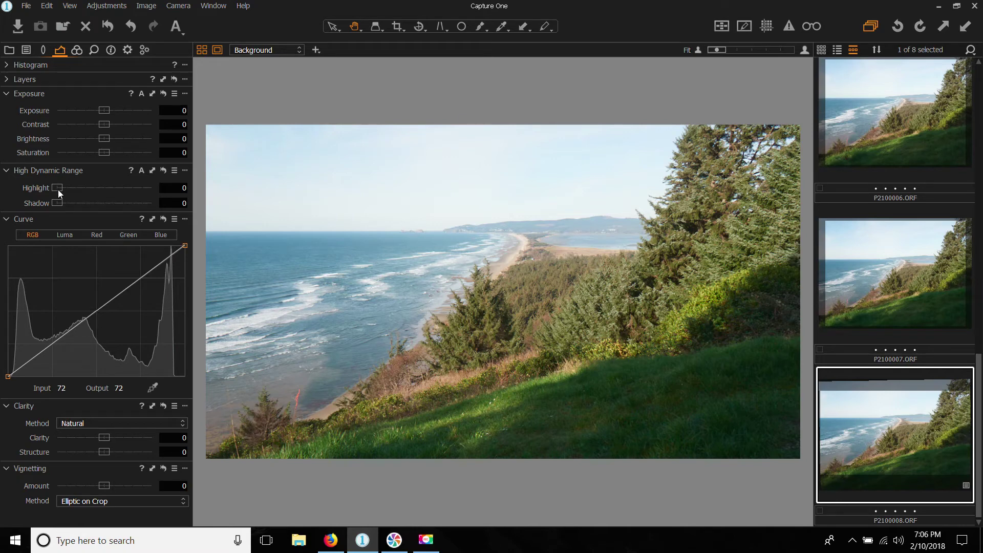
pyautogui.moveTo(64, 188); pyautogui.dragTo(148, 189)
pyautogui.doubleClick(33, 201)
pyautogui.moveTo(59, 188); pyautogui.dragTo(169, 197)
pyautogui.moveTo(2, 214); pyautogui.dragTo(103, 193)
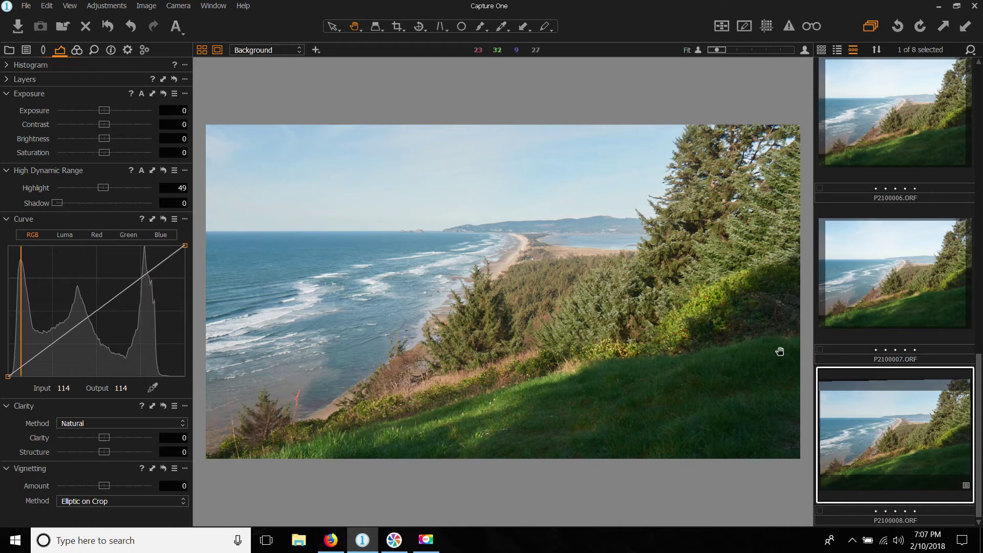
# Lighten the dark grass and trees slightly by setting the High Dynamic Range shadow amount to 9
pyautogui.moveTo(57, 205); pyautogui.dragTo(174, 192)
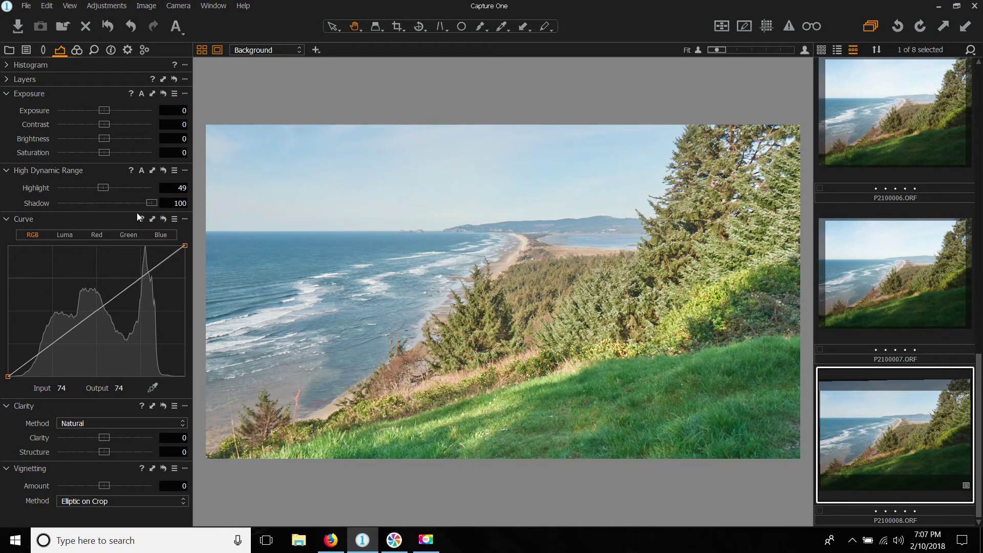
pyautogui.moveTo(154, 204); pyautogui.dragTo(21, 222)
pyautogui.moveTo(79, 206); pyautogui.dragTo(213, 176)
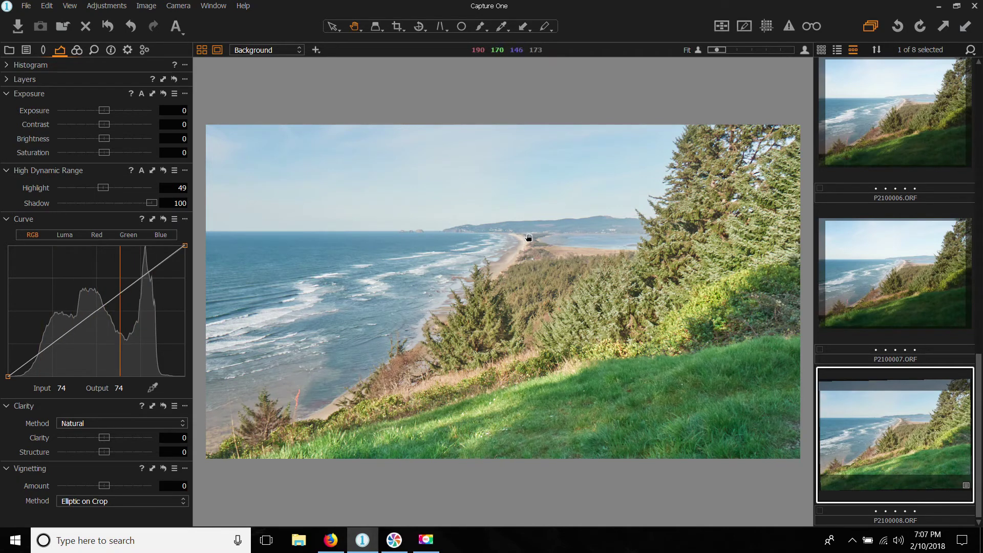
pyautogui.moveTo(150, 205); pyautogui.dragTo(85, 209)
pyautogui.moveTo(51, 210)
pyautogui.mouseDown()
pyautogui.moveTo(75, 210)
pyautogui.moveTo(63, 208)
pyautogui.mouseUp()
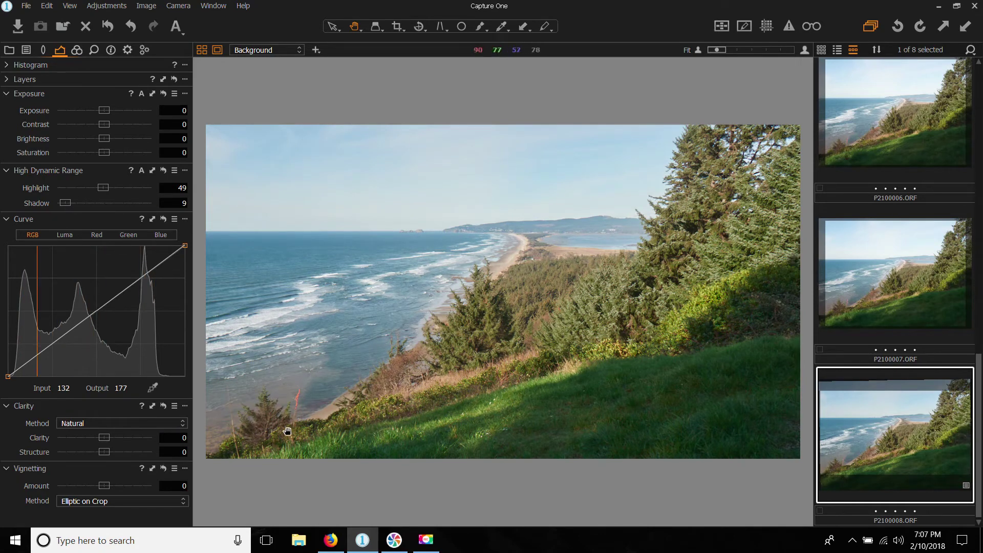
# Anchor the RGB curve at its midpoint (127/127) and pull a quarter-tone point slightly down to deepen the shadows
pyautogui.click(96, 312)
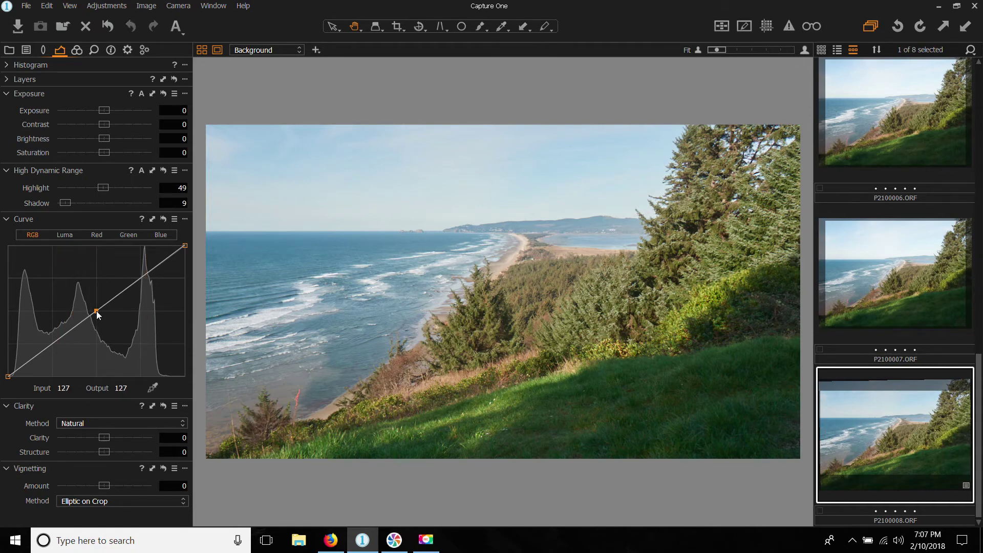
pyautogui.click(51, 344)
pyautogui.click(51, 345)
pyautogui.moveTo(51, 344)
pyautogui.mouseDown()
pyautogui.moveTo(44, 329)
pyautogui.moveTo(51, 351)
pyautogui.mouseUp()
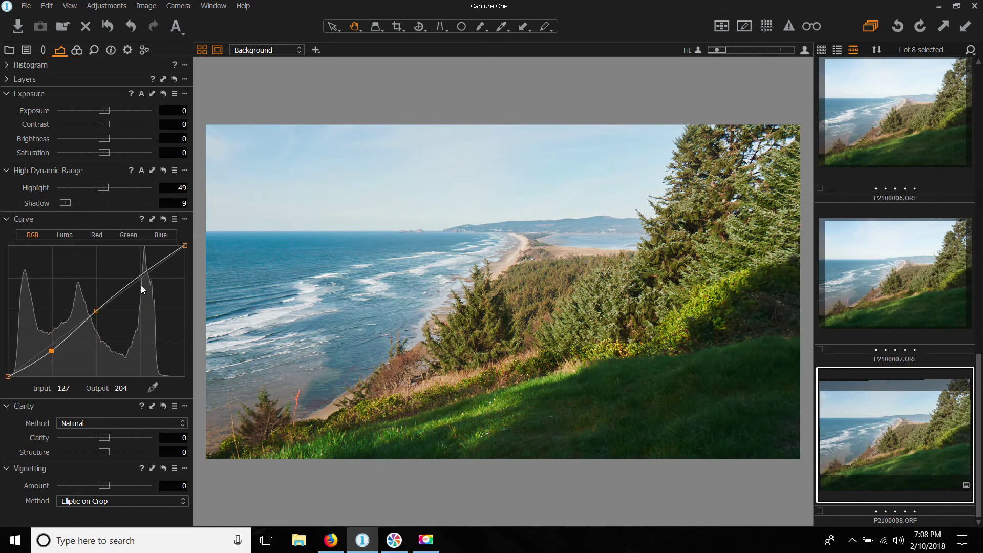
pyautogui.moveTo(51, 350); pyautogui.dragTo(51, 348)
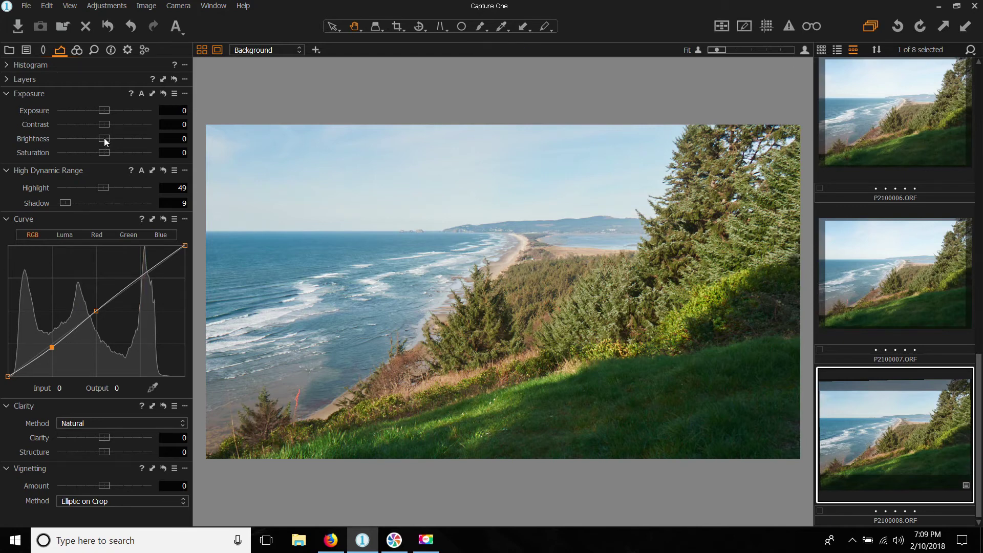
# Set the contrast to 5 and the clarity to 10 with the Natural method, checking the trees at 100%, and fit the whole image again
pyautogui.moveTo(115, 122); pyautogui.dragTo(104, 123)
pyautogui.scroll(6, 103, 123)
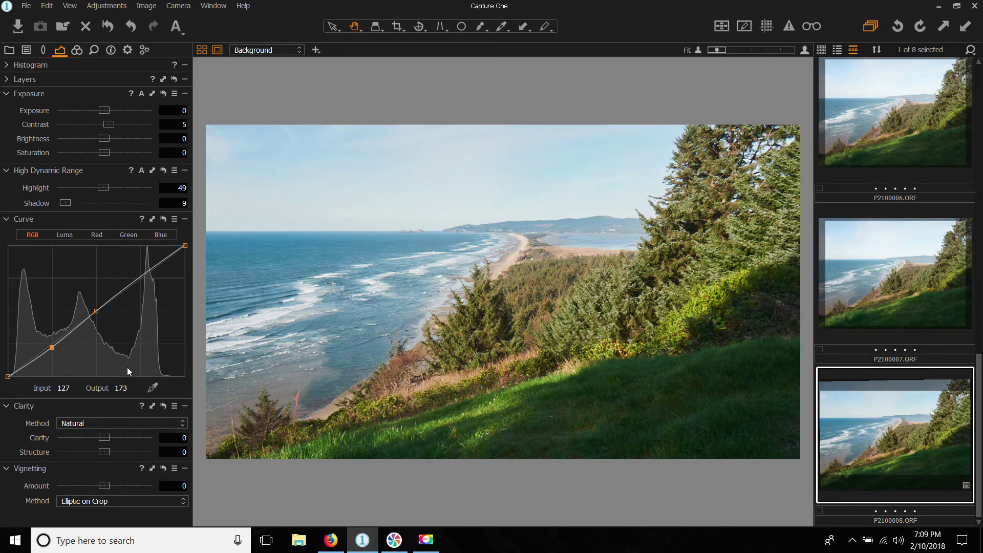
pyautogui.moveTo(106, 440); pyautogui.dragTo(183, 435)
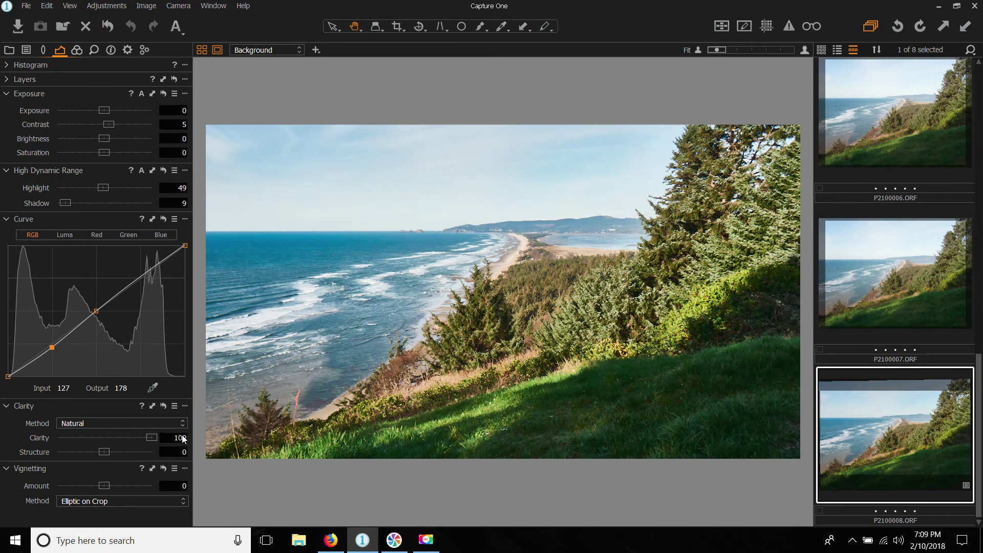
pyautogui.moveTo(113, 438); pyautogui.dragTo(193, 433)
pyautogui.moveTo(198, 431); pyautogui.dragTo(38, 451)
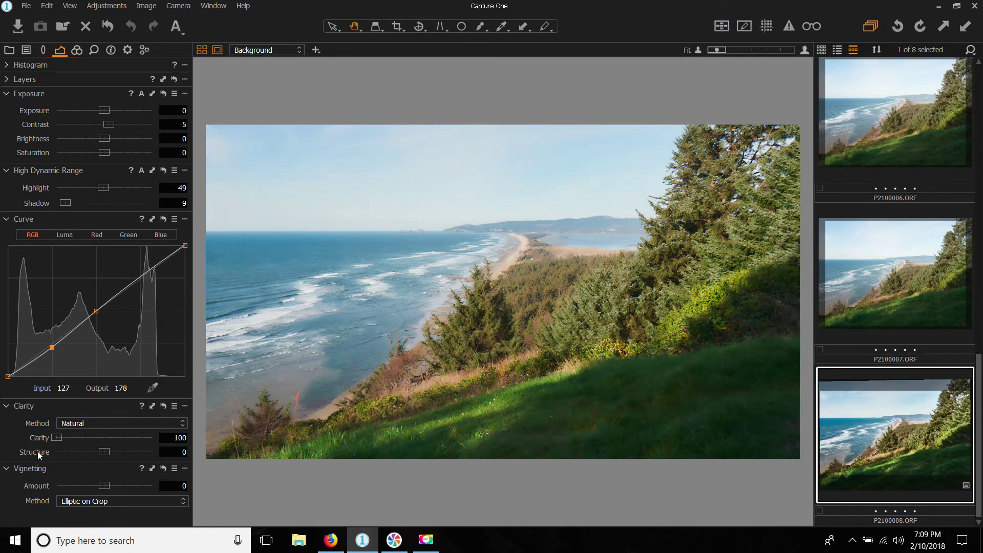
pyautogui.hotkey('ctrl', 'z')
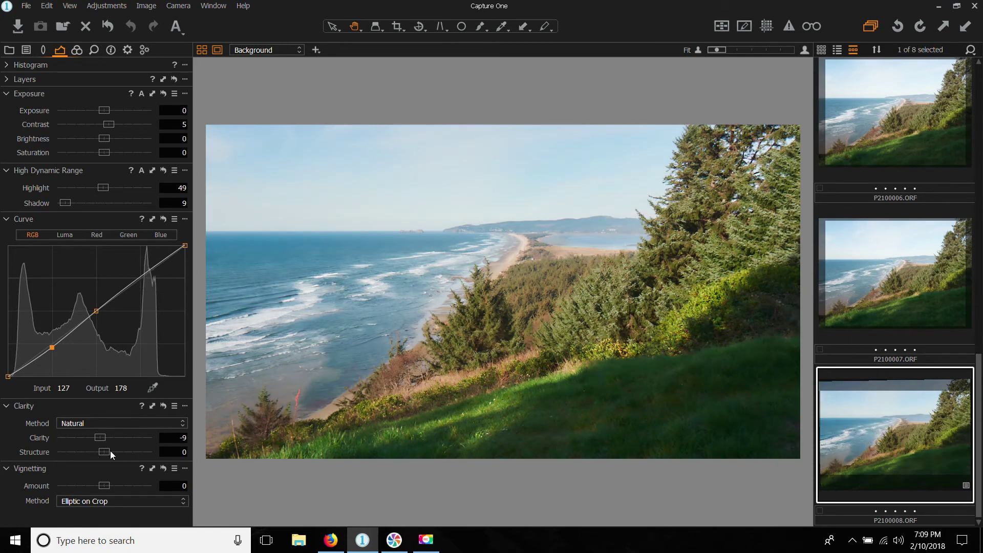
pyautogui.moveTo(116, 448)
pyautogui.mouseDown()
pyautogui.moveTo(106, 446)
pyautogui.moveTo(117, 448)
pyautogui.moveTo(113, 440)
pyautogui.mouseUp()
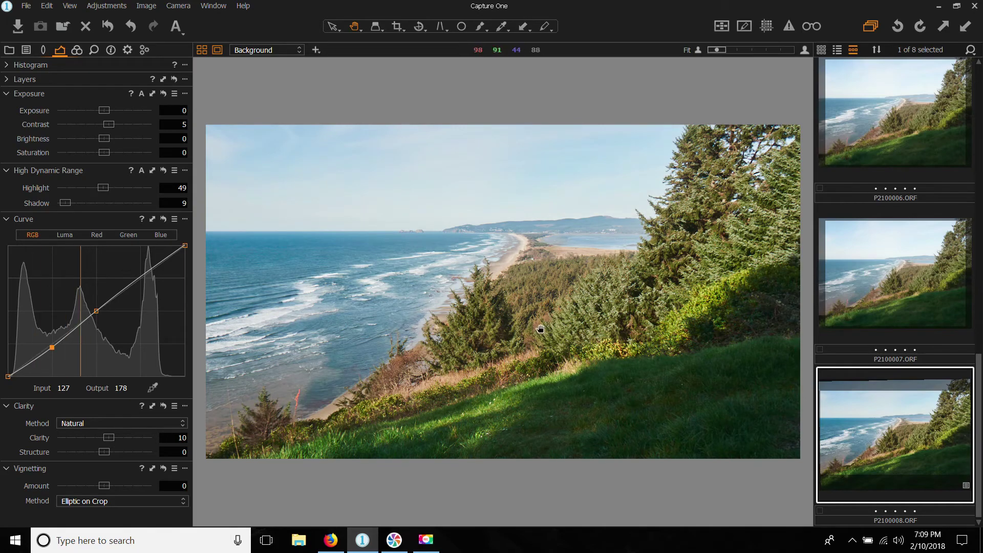
pyautogui.click(528, 344)
pyautogui.moveTo(465, 253); pyautogui.dragTo(485, 338)
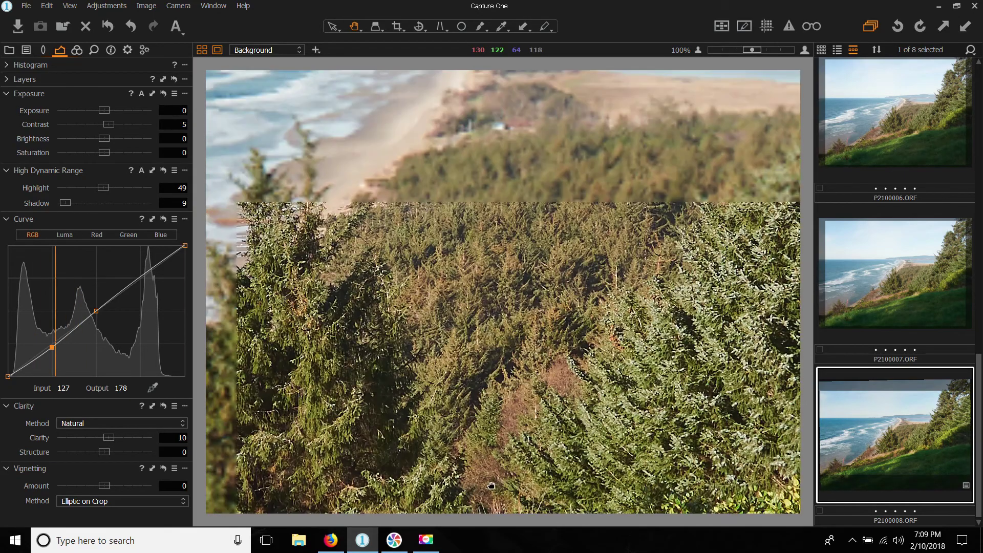
pyautogui.click(545, 282)
pyautogui.click(548, 176)
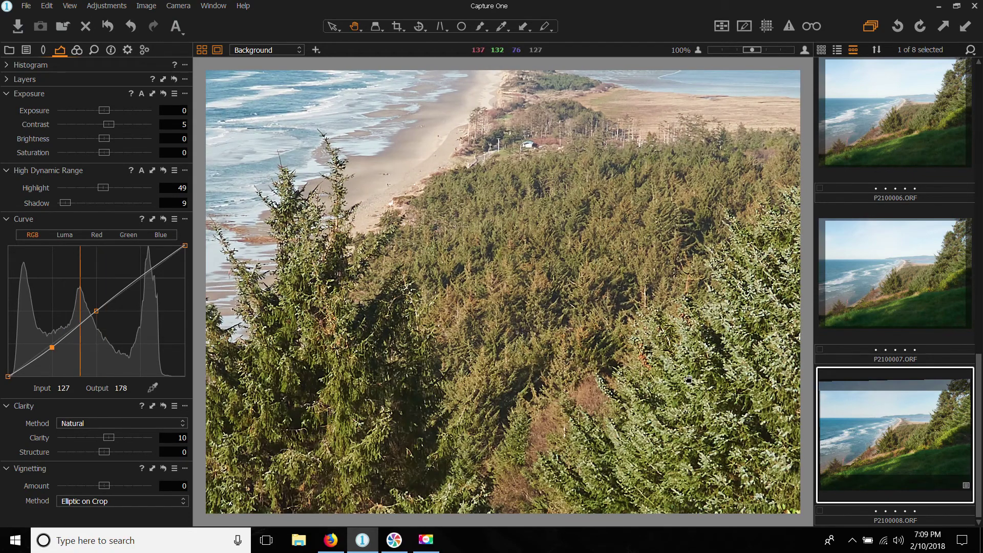
pyautogui.click(433, 348)
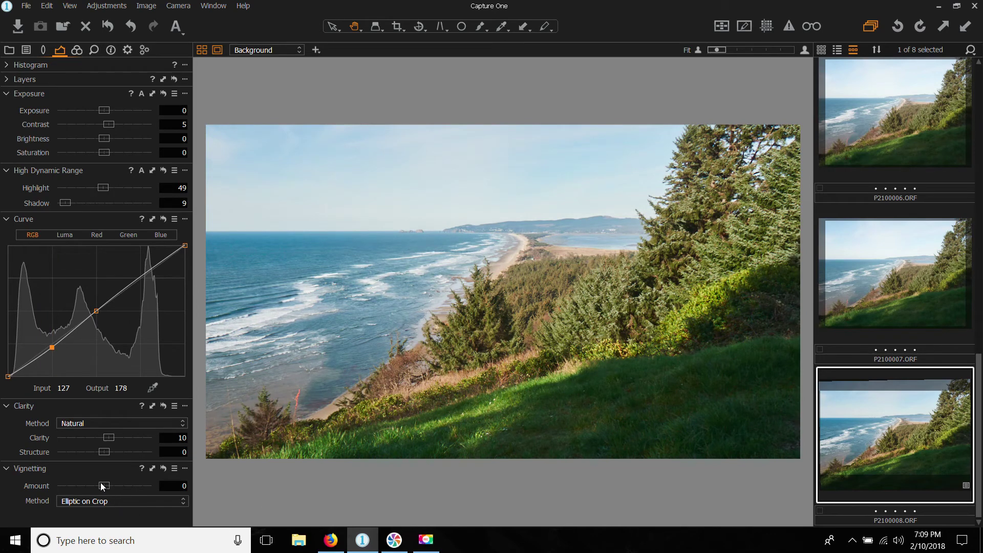
# Darken the photo's edges subtly with an Elliptic on Crop vignette of -0.3
pyautogui.moveTo(96, 485)
pyautogui.mouseDown()
pyautogui.moveTo(84, 487)
pyautogui.moveTo(127, 484)
pyautogui.moveTo(74, 490)
pyautogui.moveTo(102, 487)
pyautogui.mouseUp()
pyautogui.scroll(-4, 102, 489)
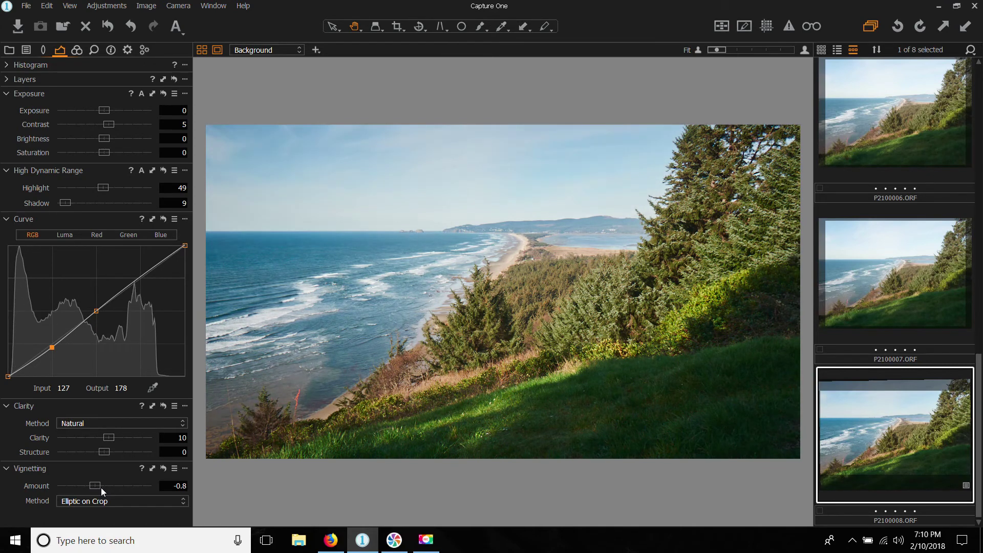
pyautogui.scroll(5, 101, 490)
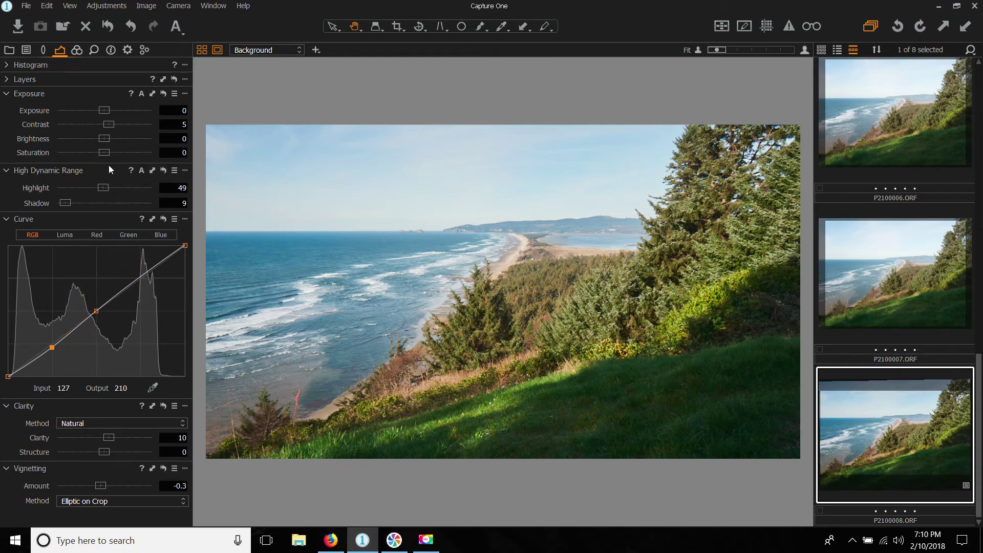
# Set the brightness to -5 and, after trying stronger exposures, the exposure to 0.1
pyautogui.moveTo(104, 111)
pyautogui.mouseDown()
pyautogui.moveTo(122, 140)
pyautogui.moveTo(106, 142)
pyautogui.moveTo(123, 117)
pyautogui.moveTo(113, 115)
pyautogui.moveTo(114, 143)
pyautogui.moveTo(109, 110)
pyautogui.moveTo(121, 140)
pyautogui.moveTo(101, 140)
pyautogui.moveTo(107, 113)
pyautogui.mouseUp()
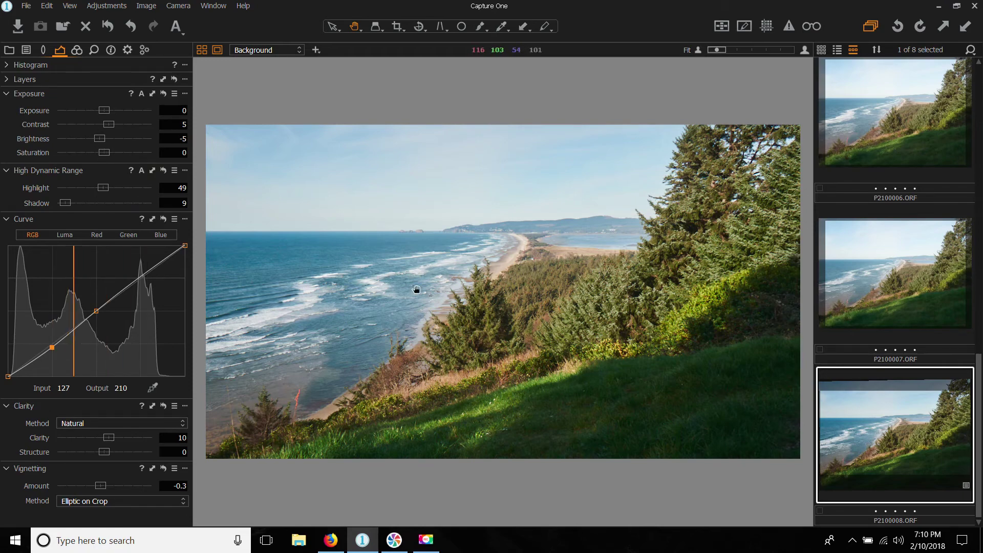
pyautogui.scroll(9, 105, 116)
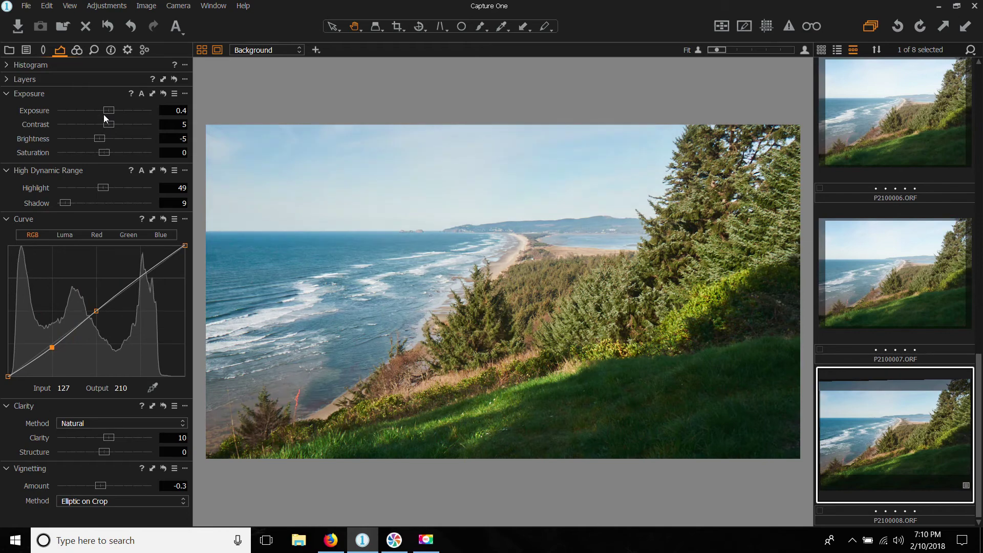
pyautogui.scroll(3, 103, 114)
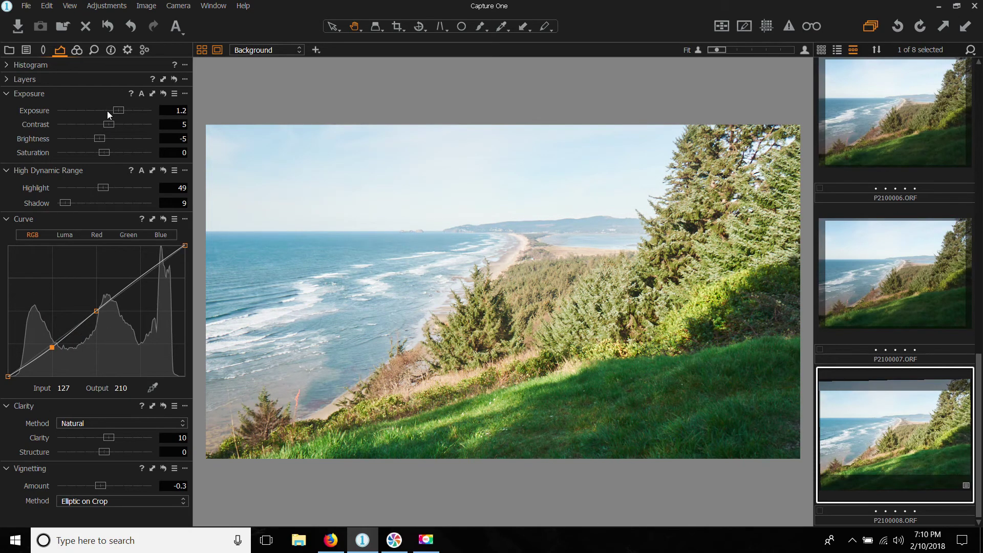
pyautogui.scroll(5, 107, 112)
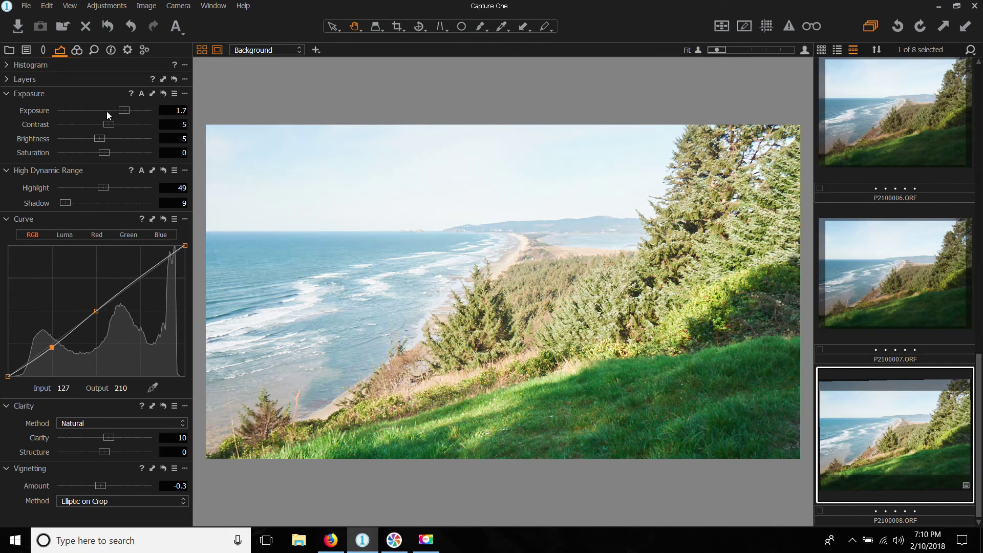
pyautogui.scroll(-6, 106, 111)
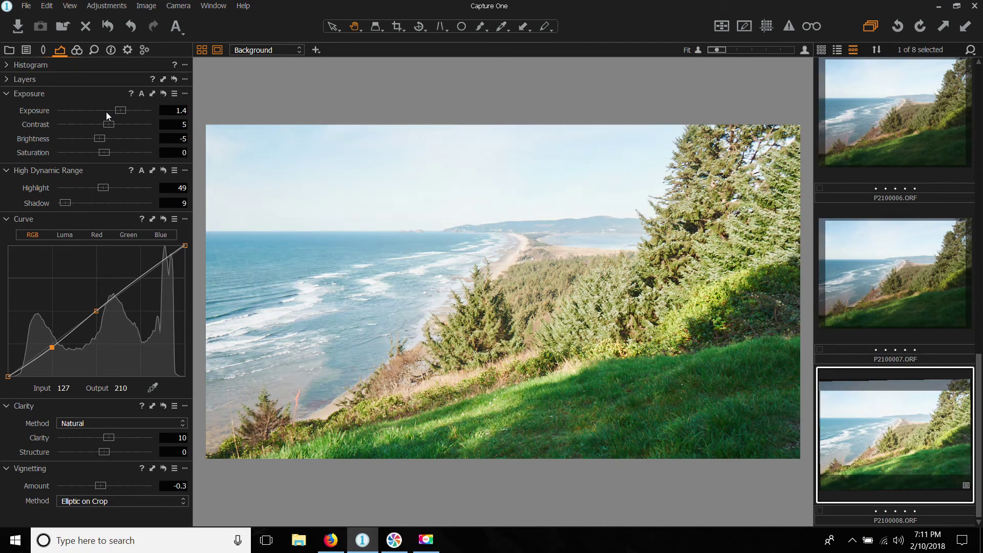
pyautogui.scroll(-3, 106, 115)
pyautogui.scroll(-8, 108, 116)
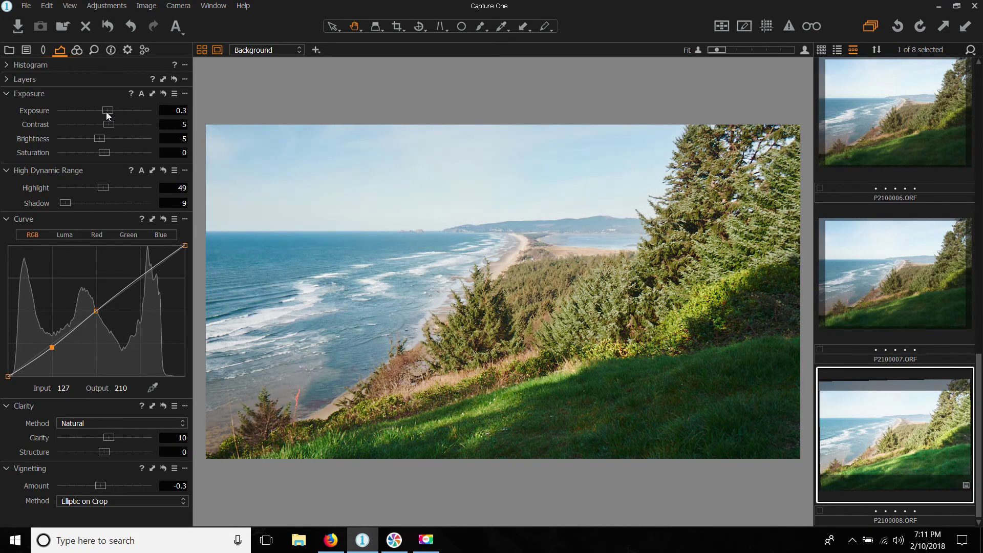
pyautogui.scroll(4, 107, 113)
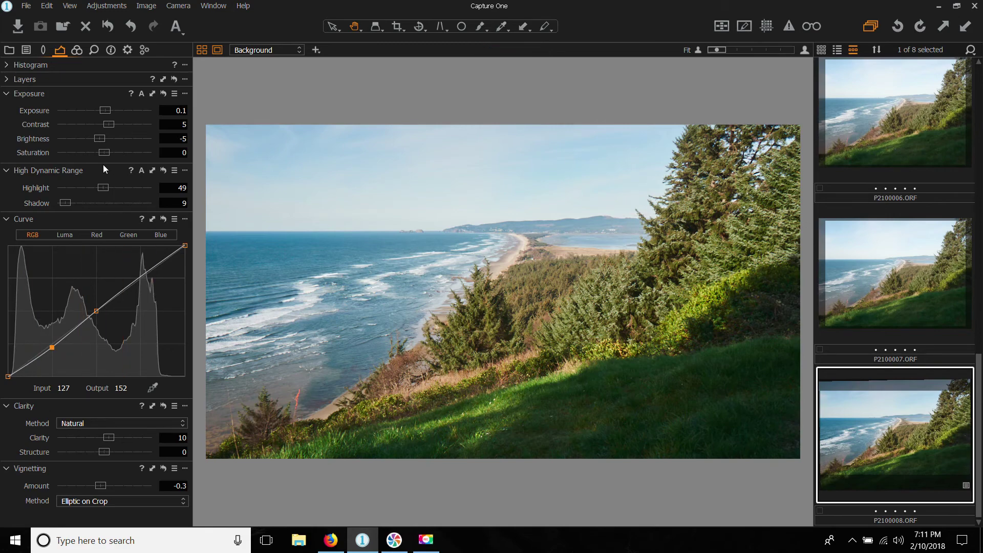
# Try raising the overall saturation to 38 and reset it to 0
pyautogui.moveTo(104, 153); pyautogui.dragTo(122, 156)
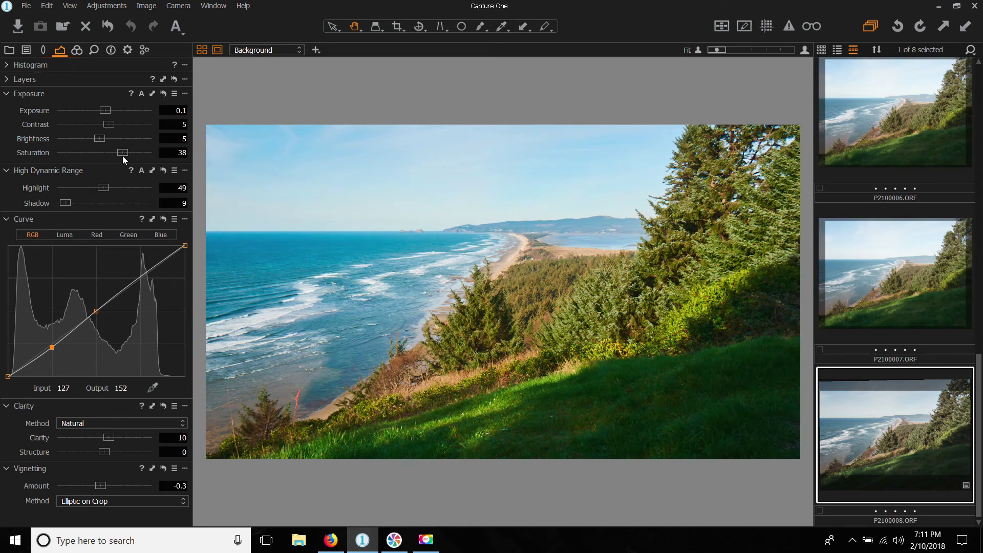
pyautogui.doubleClick(122, 155)
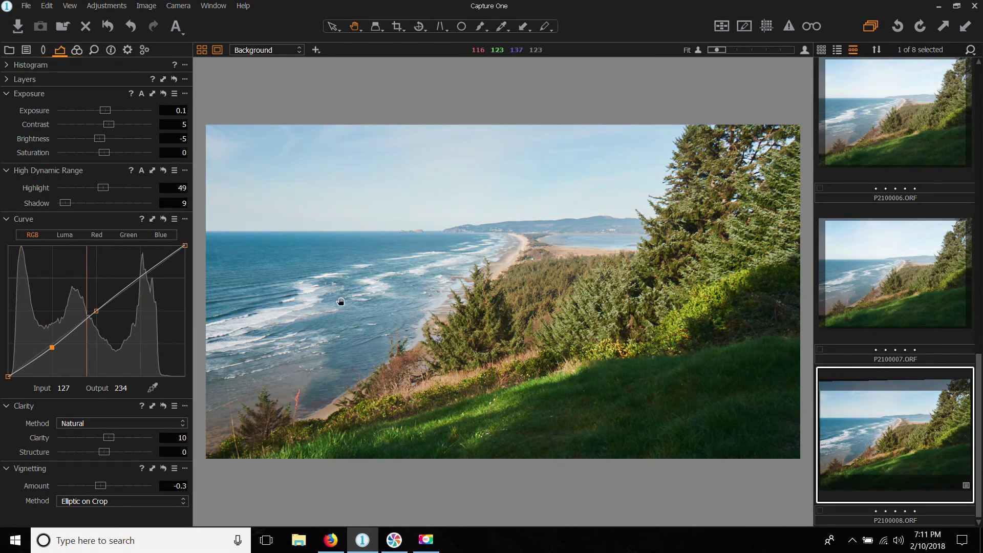
# In the basic Color Editor, extend the green range towards yellow and set its saturation to -11.1
pyautogui.click(77, 52)
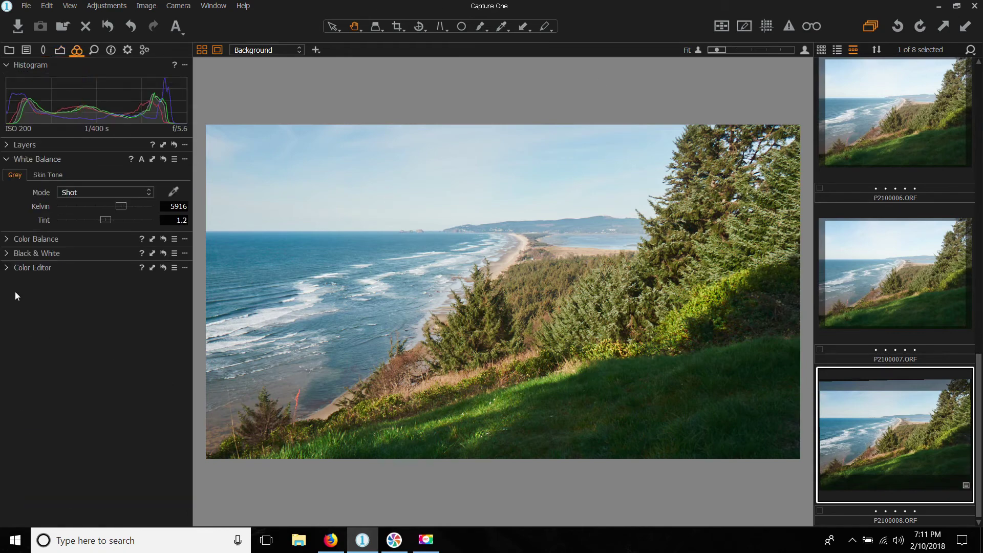
pyautogui.click(6, 268)
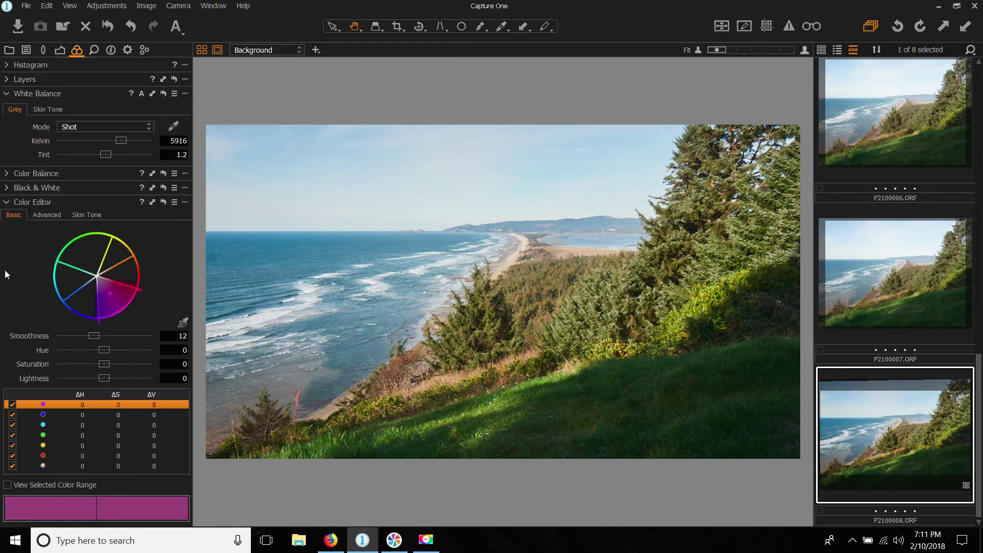
pyautogui.click(90, 261)
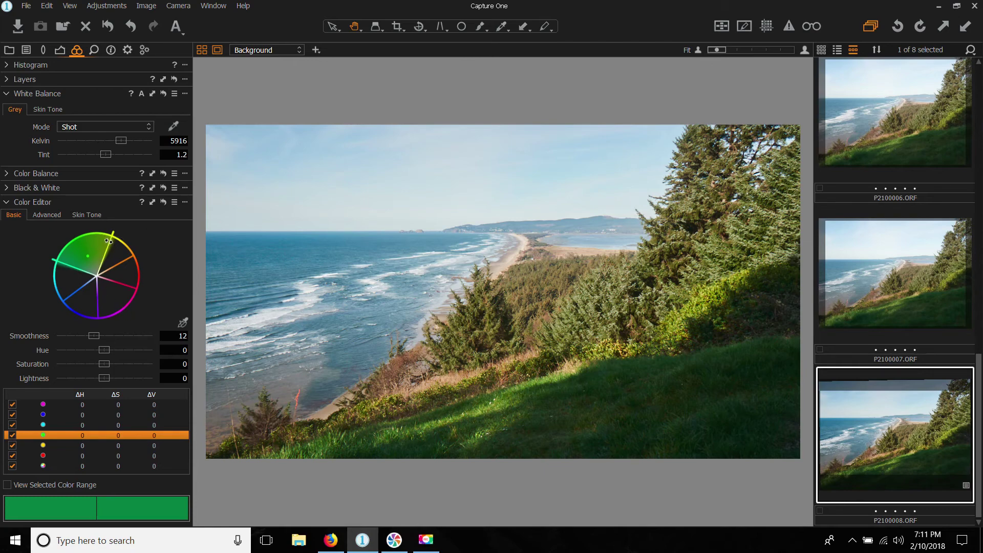
pyautogui.moveTo(108, 240); pyautogui.dragTo(106, 240)
pyautogui.moveTo(105, 368); pyautogui.dragTo(85, 365)
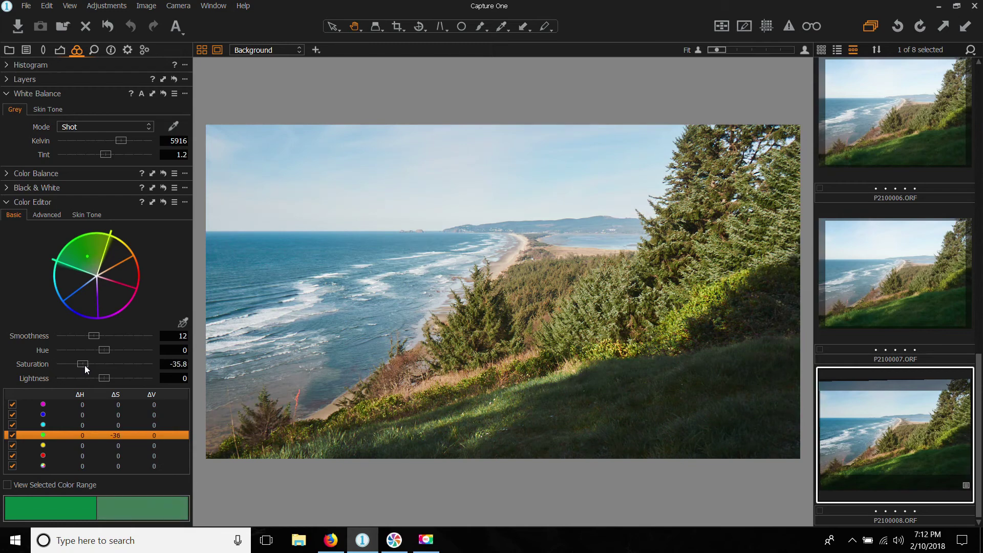
pyautogui.moveTo(112, 233); pyautogui.dragTo(123, 237)
pyautogui.moveTo(85, 369)
pyautogui.mouseDown()
pyautogui.moveTo(69, 368)
pyautogui.moveTo(96, 373)
pyautogui.mouseUp()
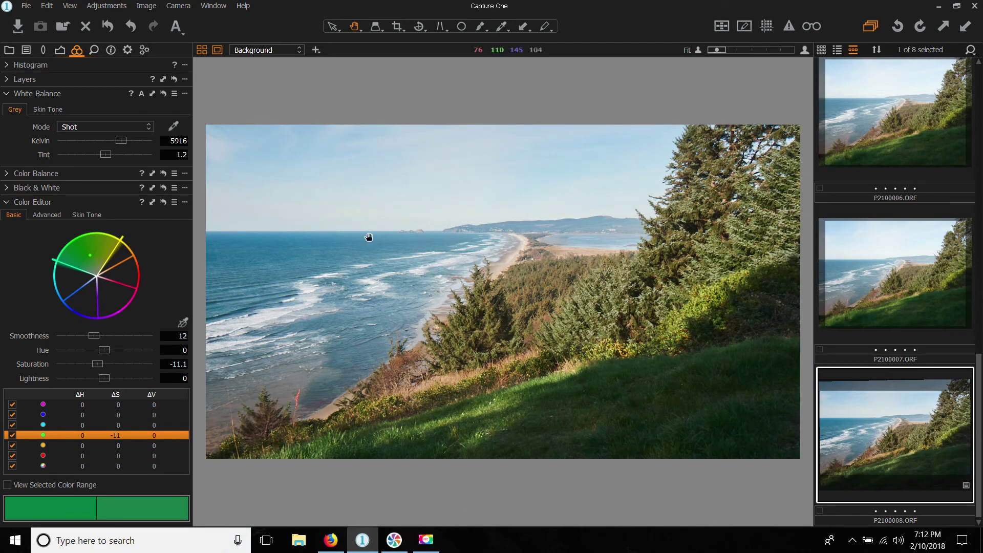
# Select the red range in the Color Editor and reduce its saturation to -23.5
pyautogui.click(126, 285)
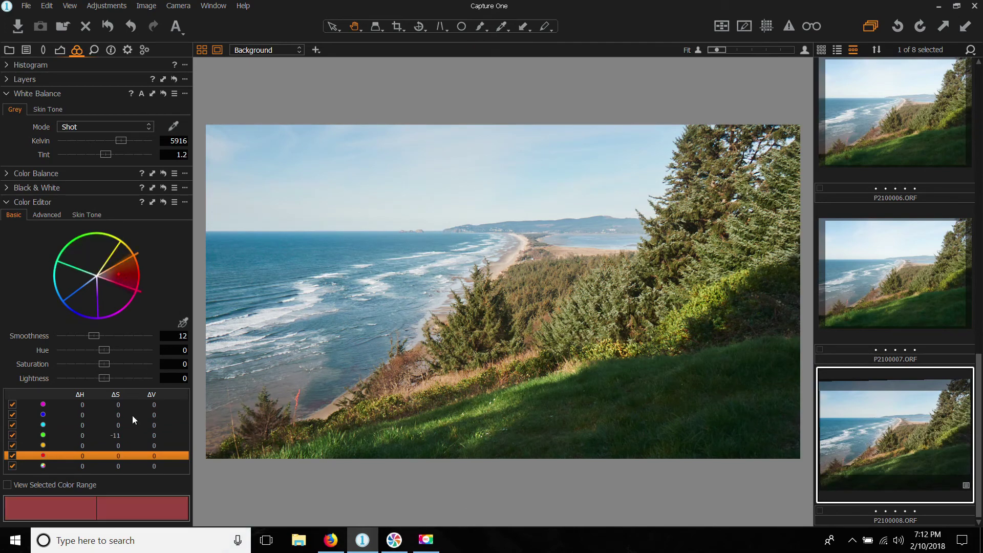
pyautogui.click(63, 367)
pyautogui.click(151, 365)
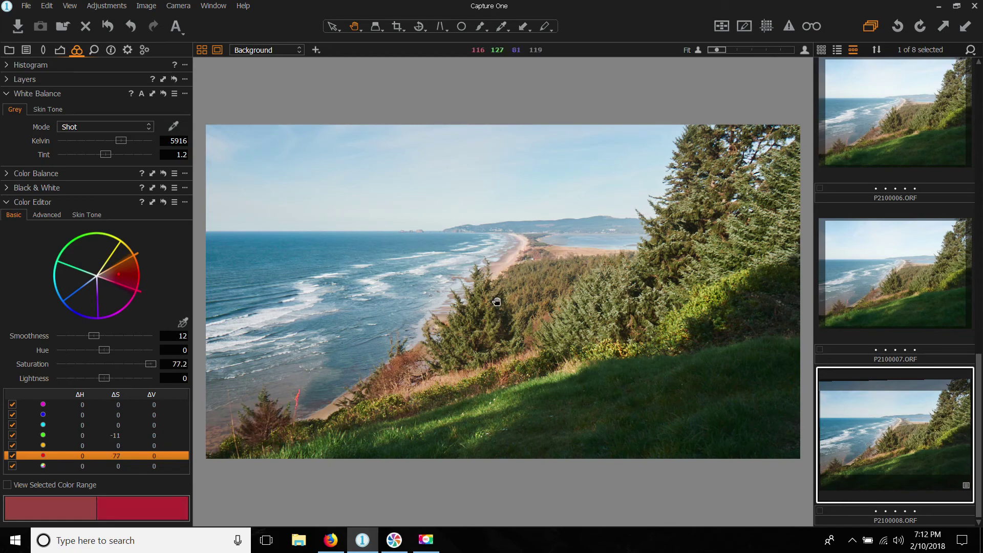
pyautogui.moveTo(149, 364); pyautogui.dragTo(88, 376)
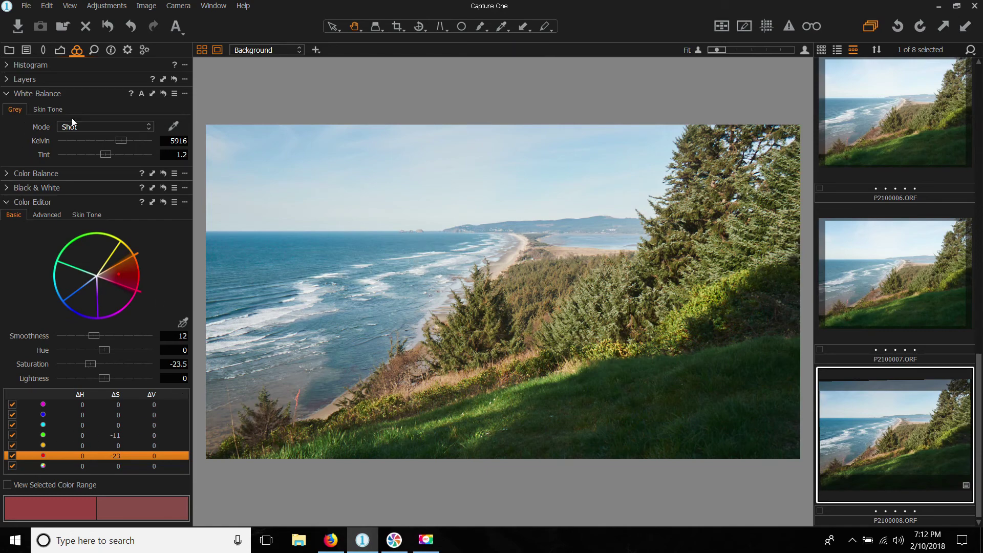
# Warm the white balance to 6125 Kelvin, comparing it with the previous setting through undo and redo
pyautogui.moveTo(123, 145)
pyautogui.mouseDown()
pyautogui.moveTo(114, 145)
pyautogui.moveTo(135, 143)
pyautogui.moveTo(111, 143)
pyautogui.moveTo(127, 143)
pyautogui.mouseUp()
pyautogui.doubleClick(127, 143)
pyautogui.moveTo(124, 143)
pyautogui.mouseDown()
pyautogui.moveTo(74, 139)
pyautogui.moveTo(139, 136)
pyautogui.mouseUp()
pyautogui.hotkey('ctrl', 'z')
pyautogui.click(122, 145)
pyautogui.hotkey('ctrl', 'z')
pyautogui.hotkey('ctrl', 'y')
# Draw a vertical gradient mask on a new layer, fading from the sky down to the grass, shift it slightly upward and check its overlay
pyautogui.press('g')
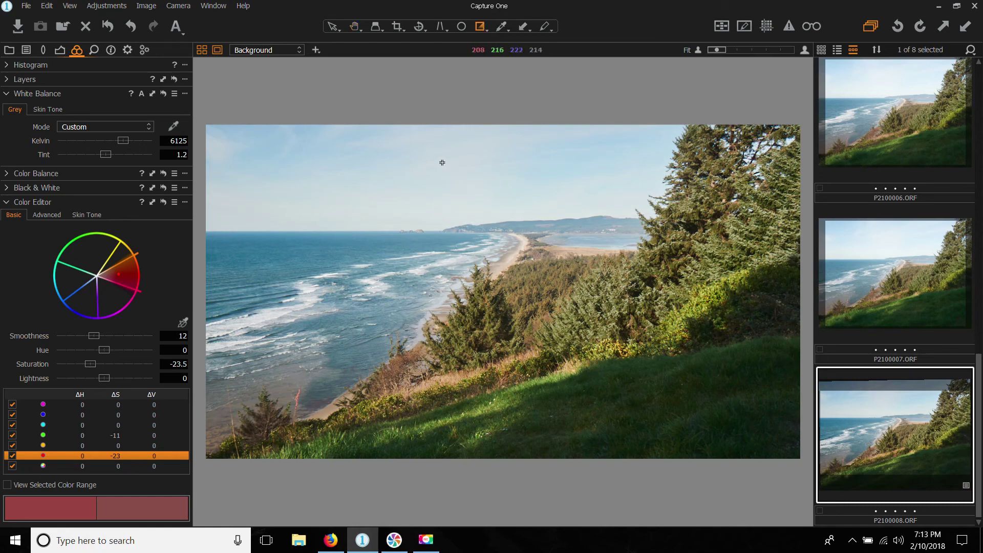
pyautogui.click(60, 50)
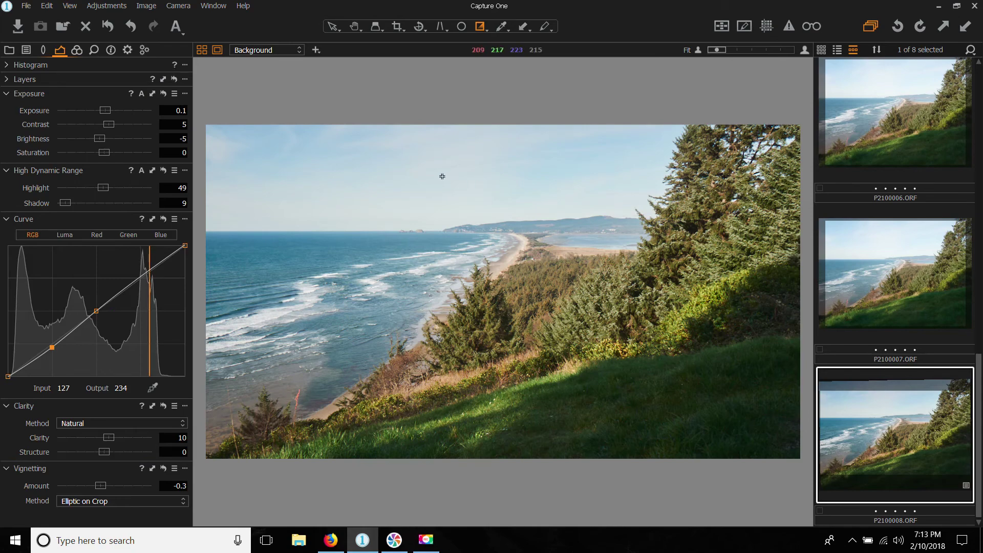
pyautogui.moveTo(453, 178); pyautogui.dragTo(453, 368)
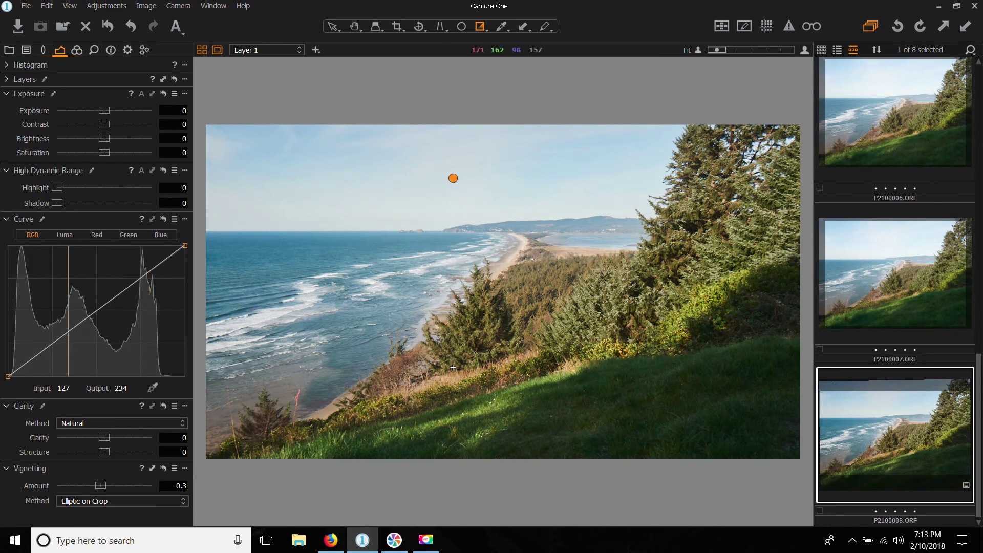
pyautogui.press('m')
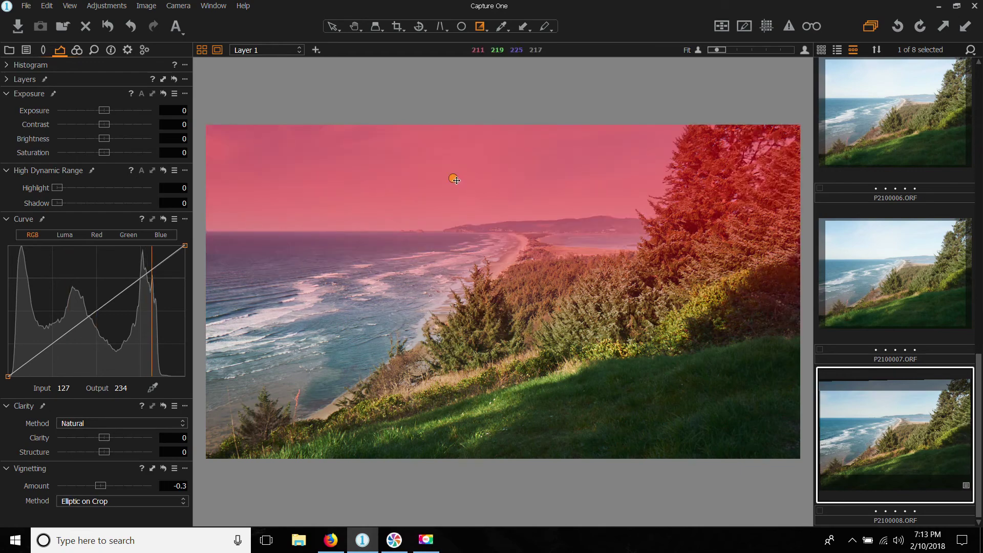
pyautogui.moveTo(456, 177); pyautogui.dragTo(455, 155)
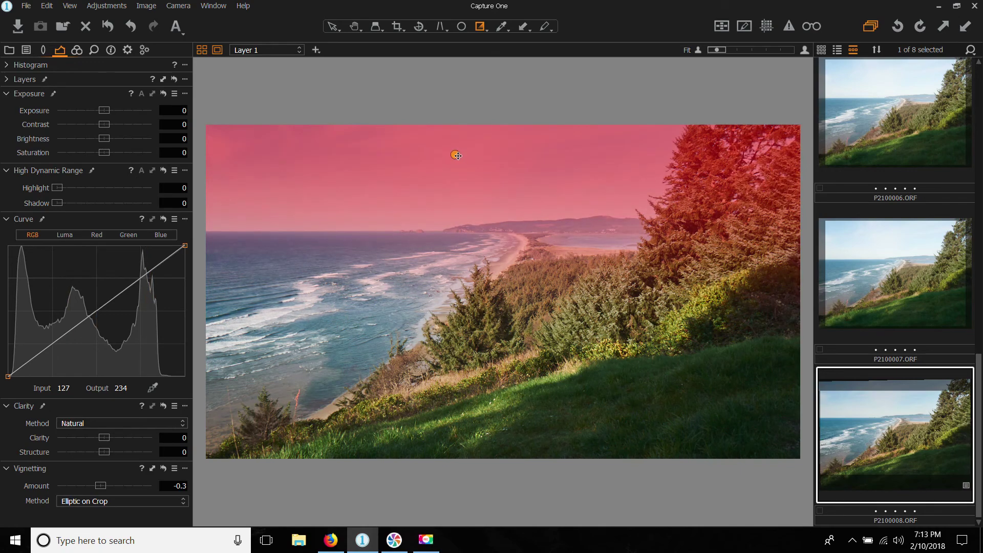
pyautogui.press('m')
pyautogui.press('m')
pyautogui.press('m')
pyautogui.press('m')
pyautogui.press('m')
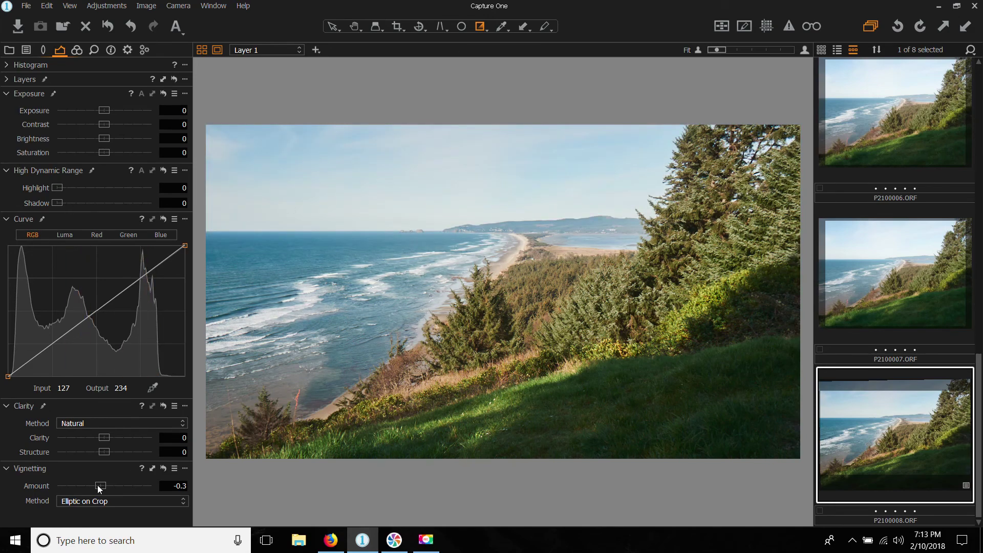
# Set the gradient layer's clarity to 45 and its exposure to -0.3
pyautogui.click(128, 439)
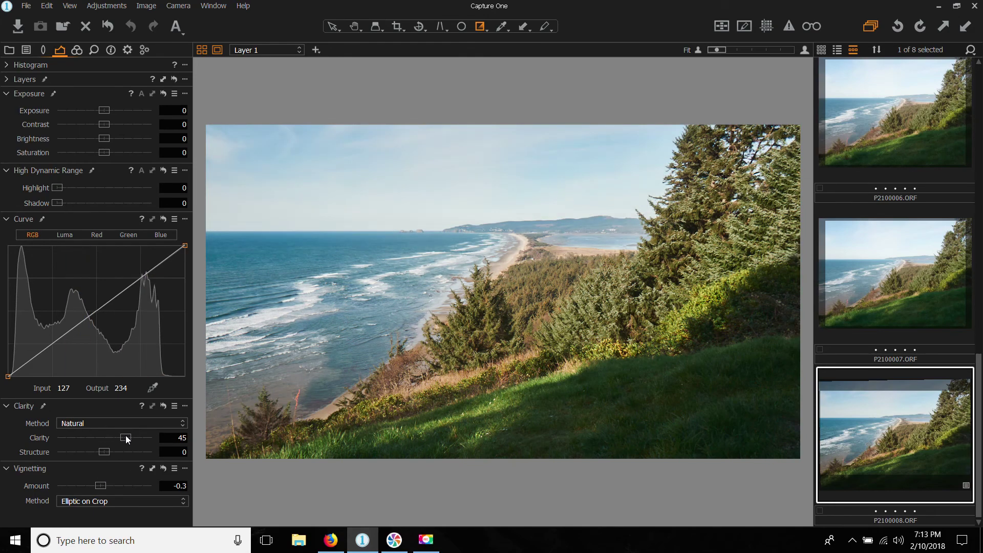
pyautogui.moveTo(111, 442)
pyautogui.mouseDown()
pyautogui.moveTo(138, 439)
pyautogui.moveTo(126, 442)
pyautogui.mouseUp()
pyautogui.moveTo(103, 112); pyautogui.dragTo(104, 112)
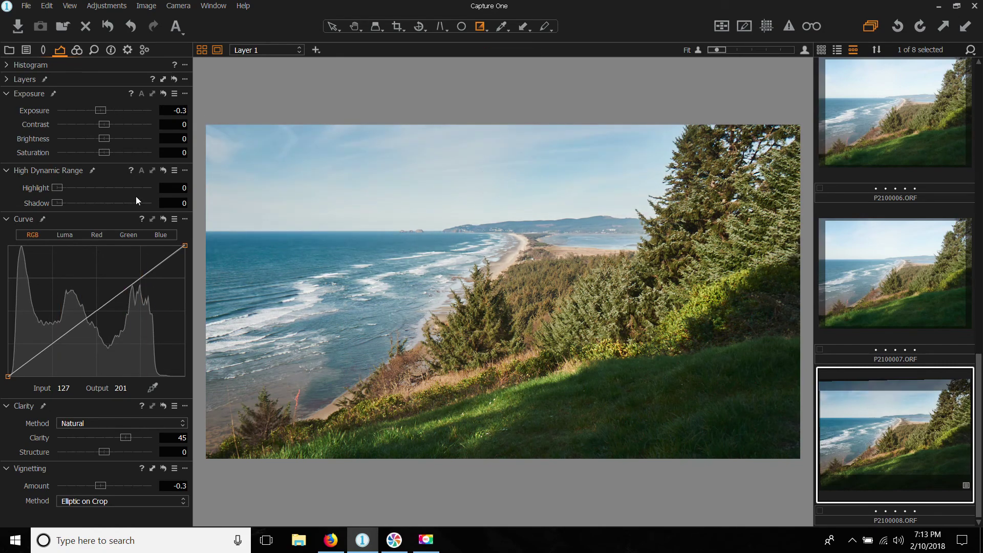
# Try raising the gradient layer's saturation and reset it to 0
pyautogui.moveTo(108, 151); pyautogui.dragTo(120, 154)
pyautogui.doubleClick(120, 152)
pyautogui.scroll(2, 107, 156)
# Switch from the gradient layer back to the Background layer
pyautogui.click(455, 154)
pyautogui.click(275, 51)
pyautogui.click(267, 76)
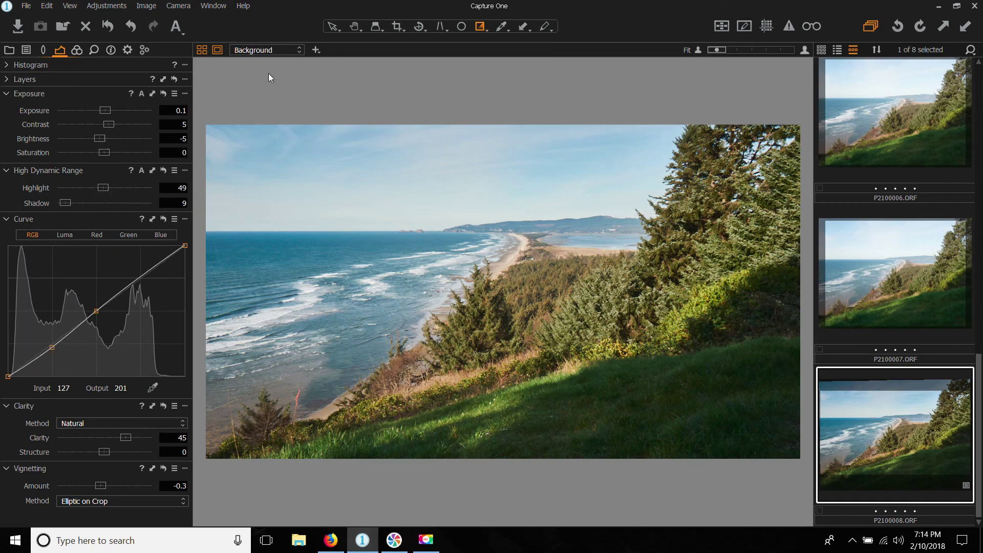